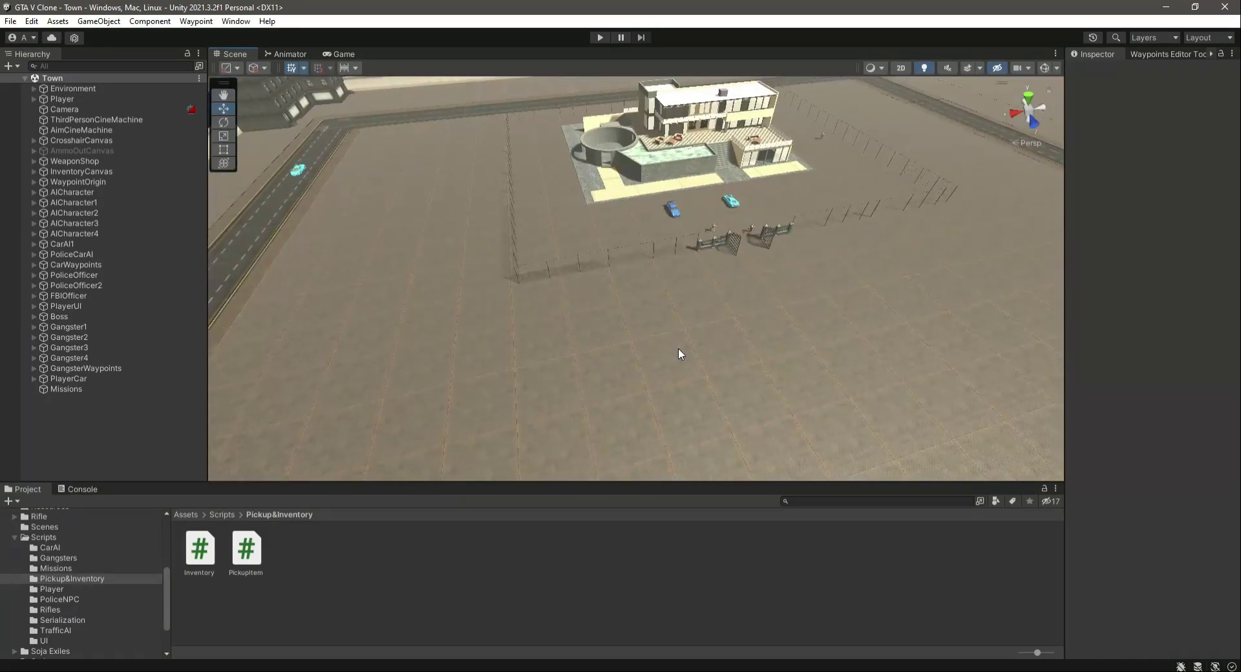
# Orbit around the town blocks so the roads run vertically, then frame the Player close up.
pyautogui.scroll(-6, 679, 354)
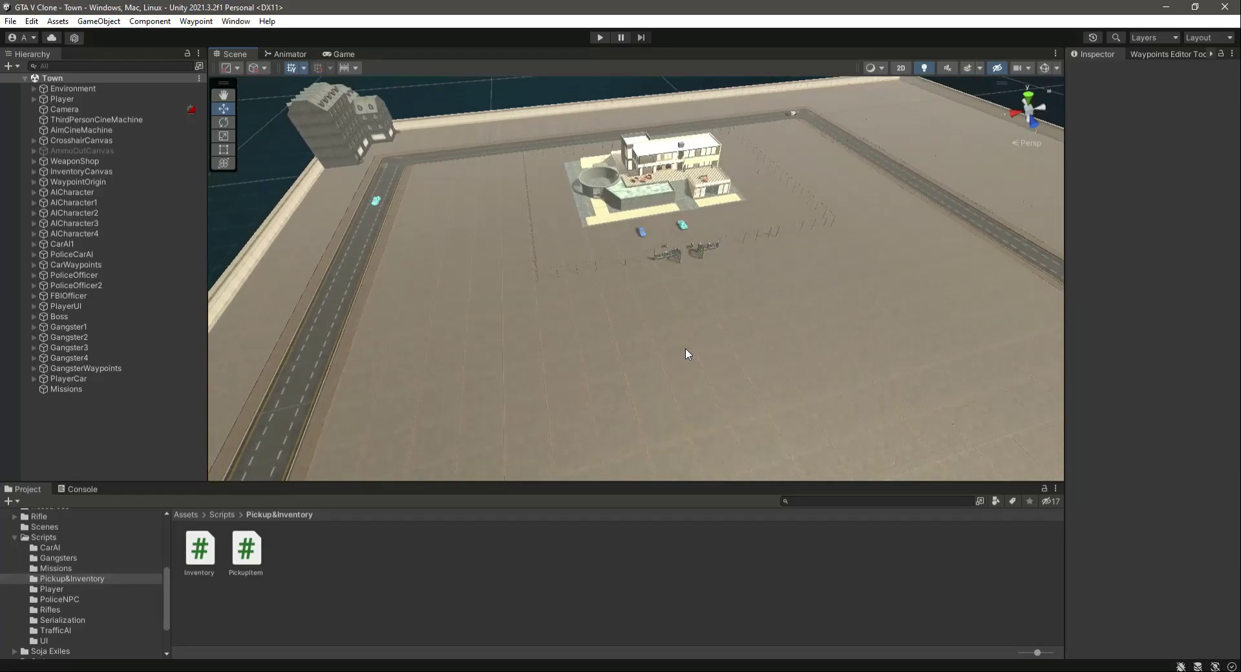
pyautogui.scroll(-2, 685, 353)
pyautogui.keyDown('alt'); pyautogui.moveTo(611, 292); pyautogui.dragTo(875, 316); pyautogui.keyUp('alt')
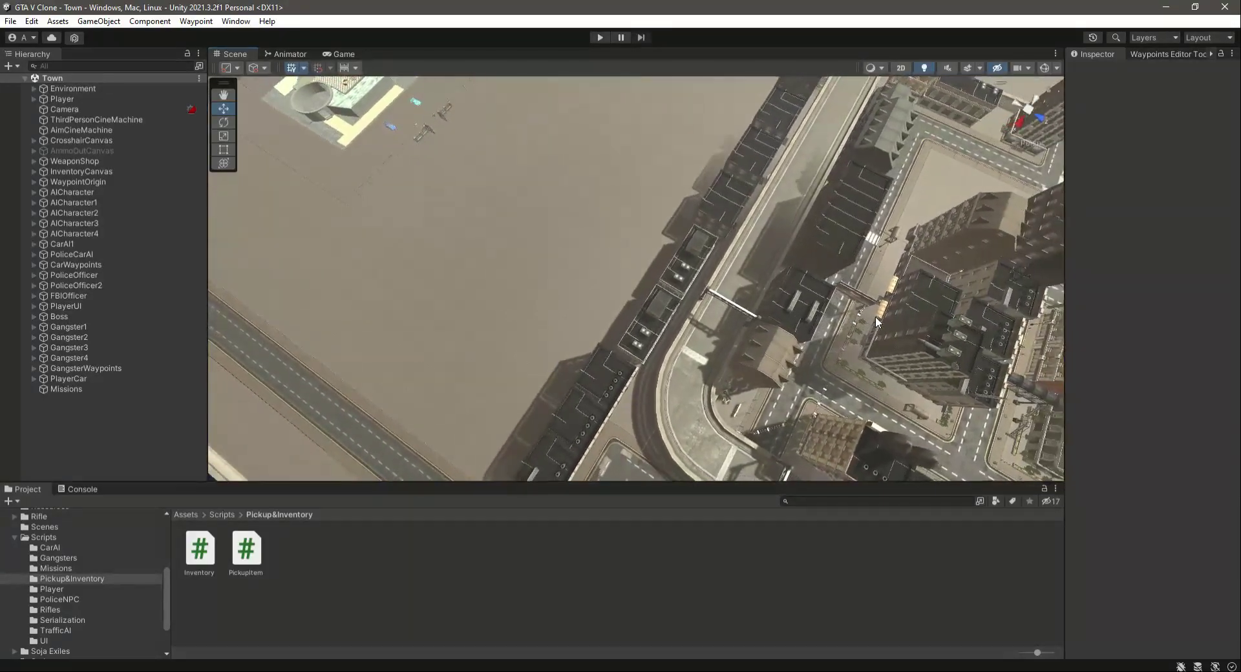
pyautogui.scroll(-5, 875, 316)
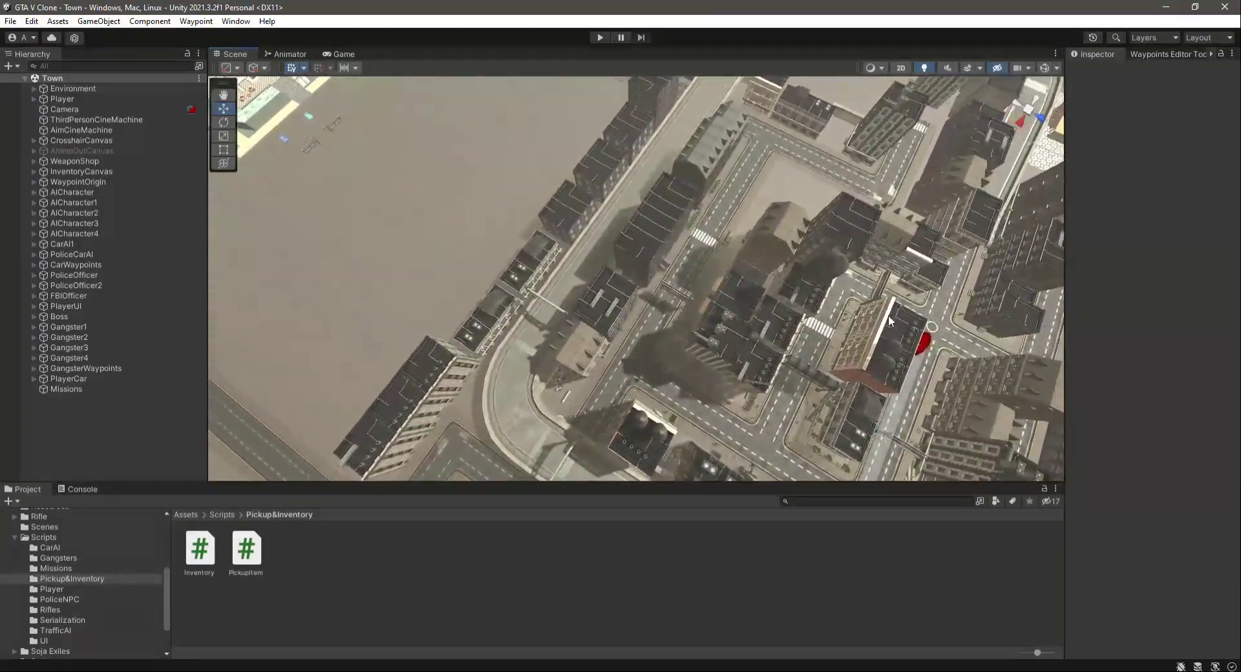
pyautogui.scroll(-3, 889, 317)
pyautogui.keyDown('alt'); pyautogui.moveTo(889, 315); pyautogui.dragTo(689, 294); pyautogui.keyUp('alt')
pyautogui.doubleClick(57, 99)
pyautogui.scroll(-3, 724, 367)
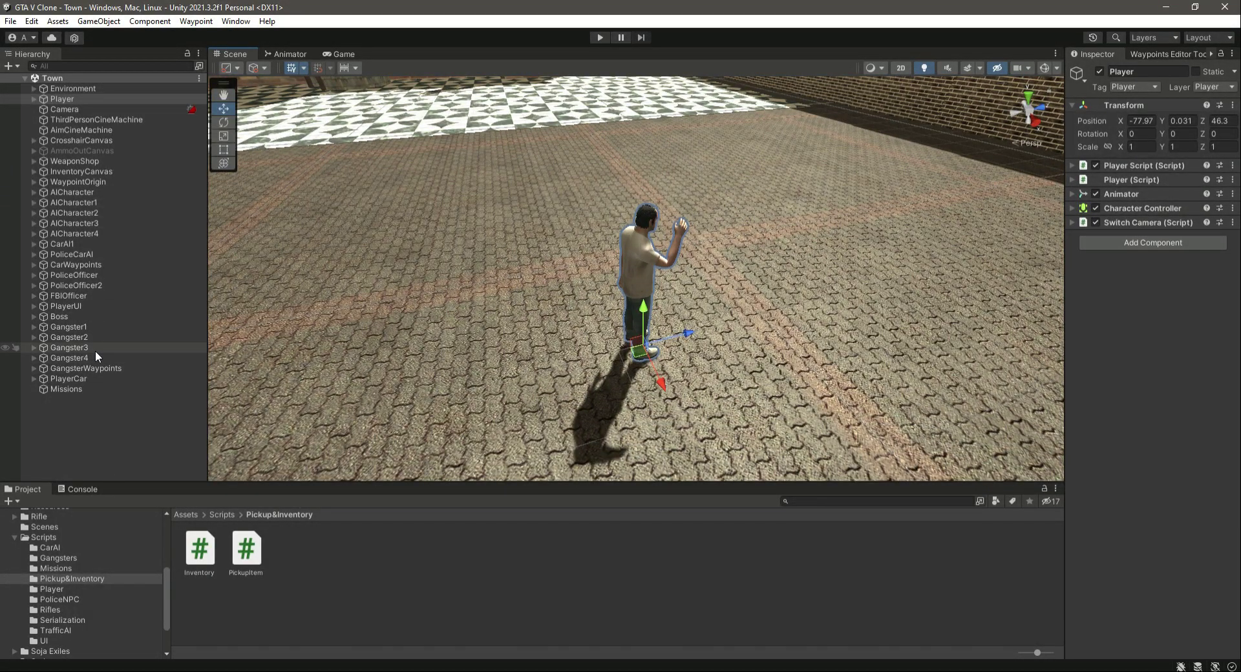
# Wrap Boss through Gangster4 in a new empty parent object.
pyautogui.click(80, 358)
pyautogui.keyDown('shift'); pyautogui.click(76, 317); pyautogui.keyUp('shift')
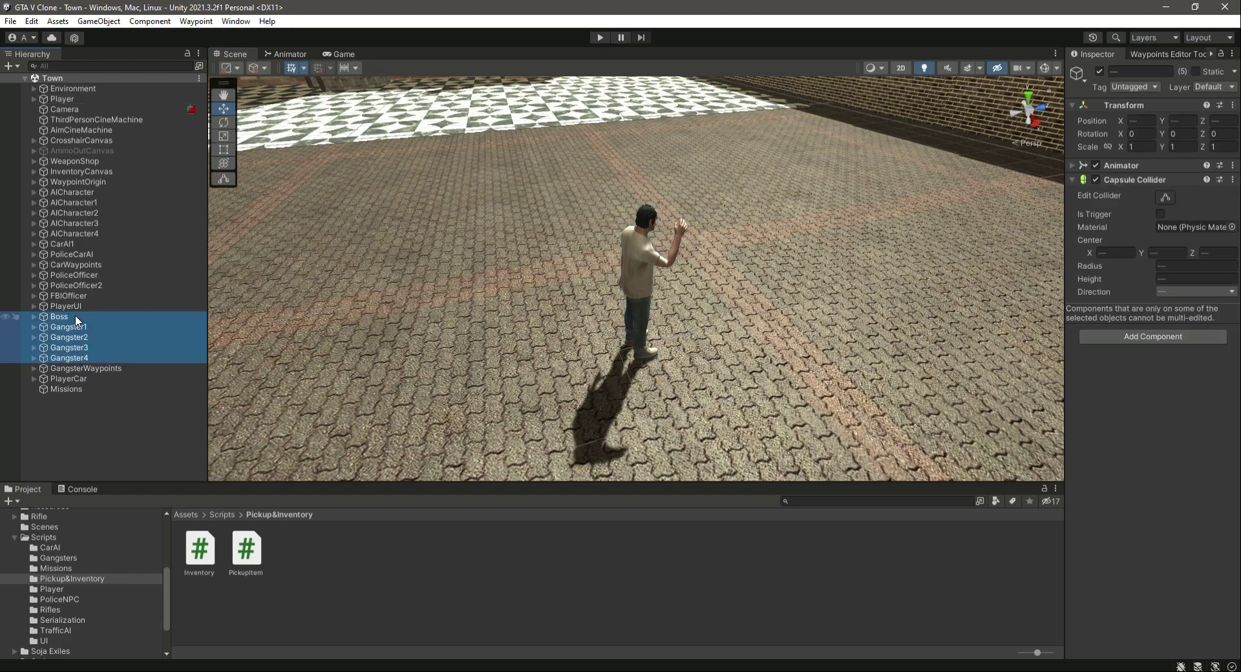
pyautogui.rightClick(60, 327)
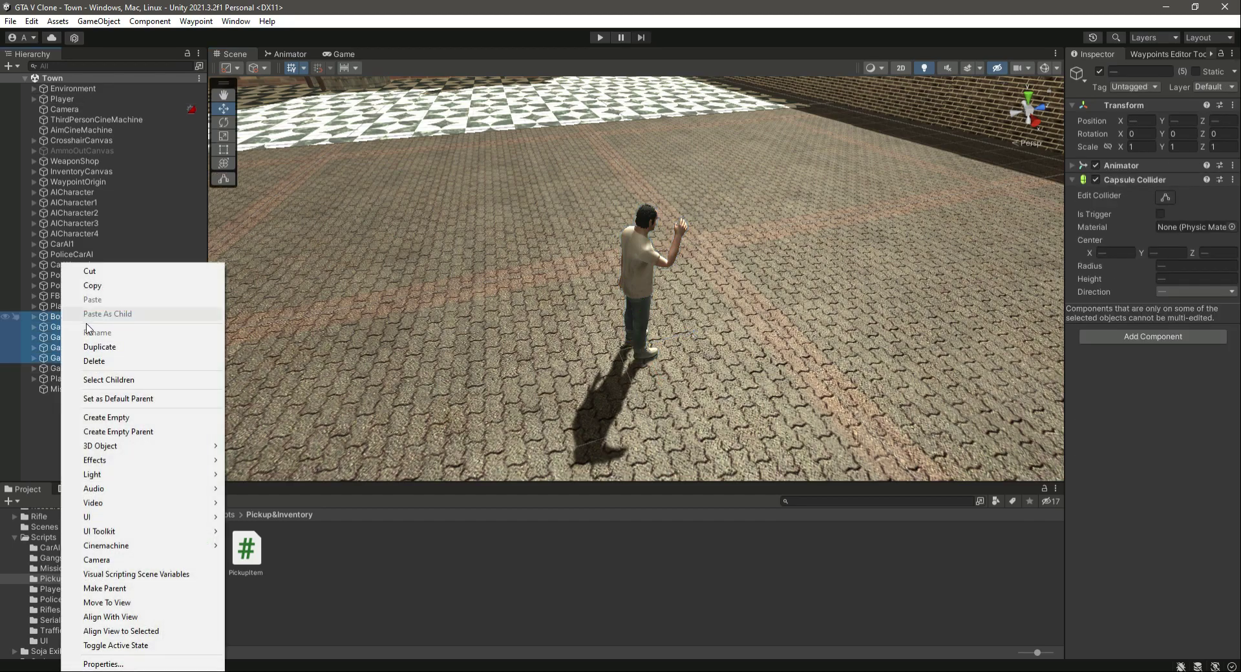
pyautogui.click(132, 432)
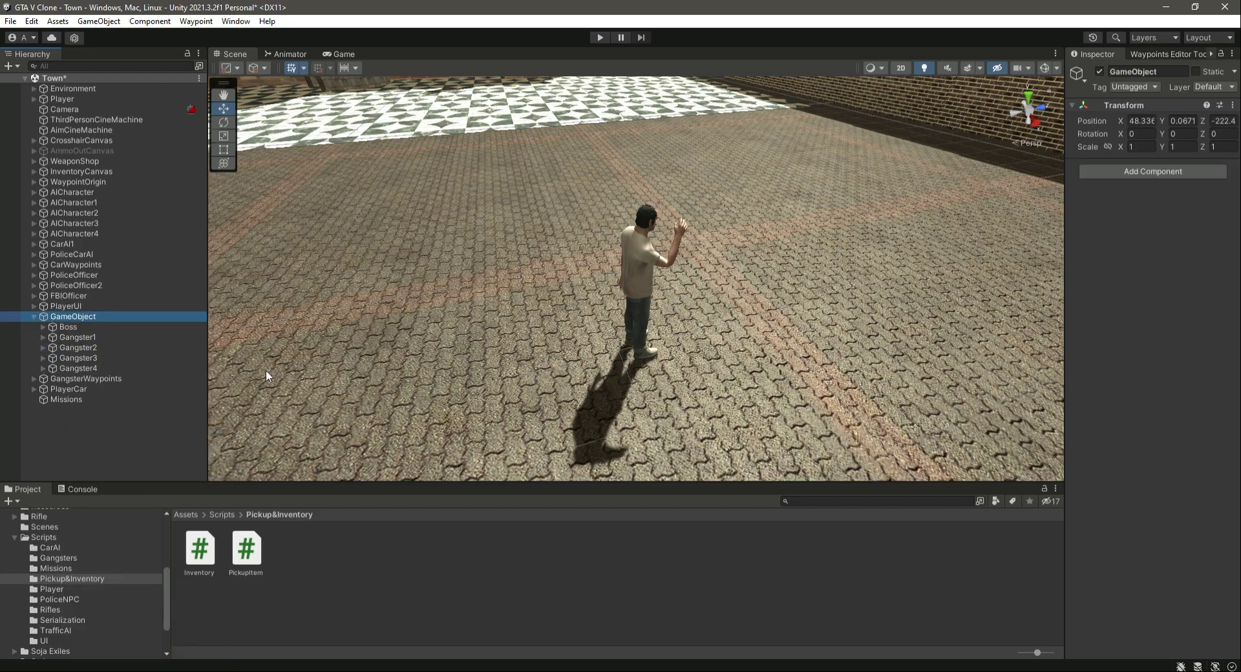
# Rename the new parent to Gangsters and collapse it in the Hierarchy.
pyautogui.click(1169, 72)
pyautogui.write('Gangsters')
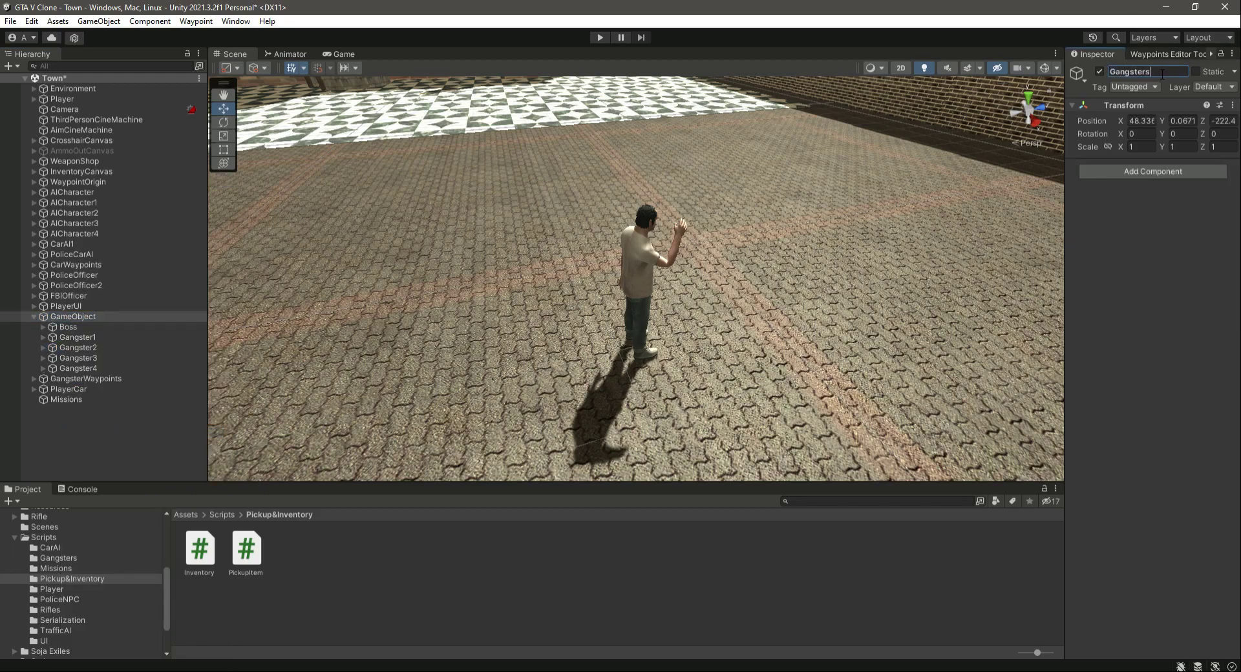
pyautogui.press('Return')
pyautogui.click(33, 317)
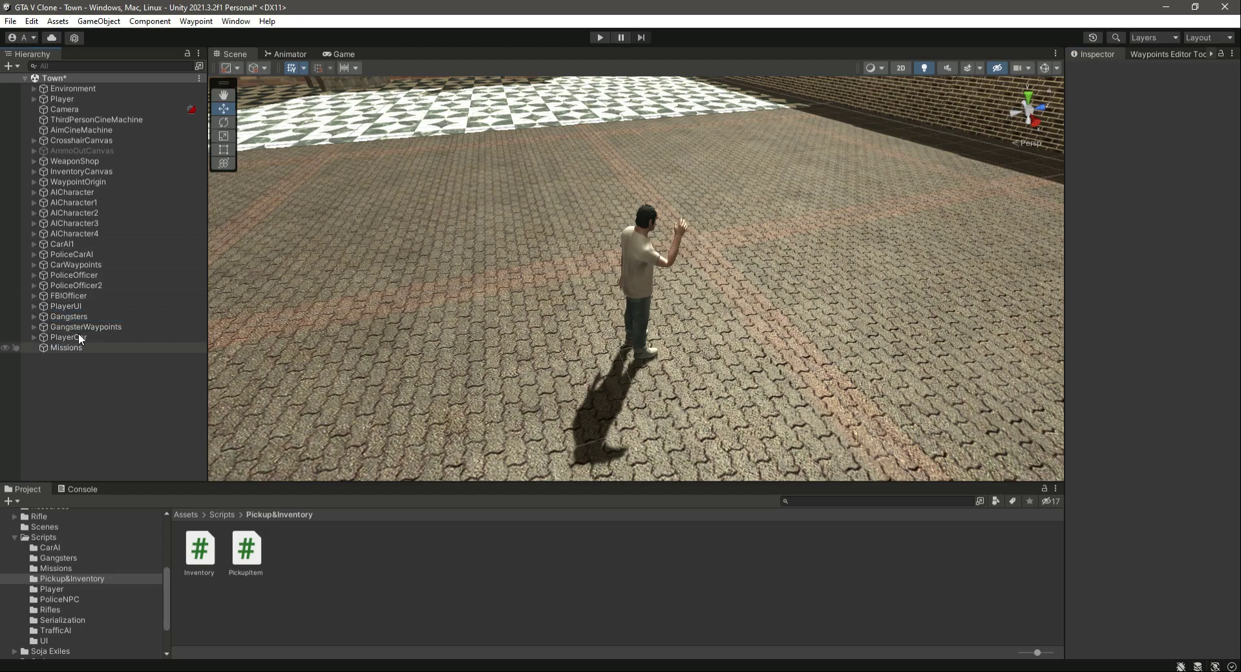
# Add a new camera to the scene named MiniMapCamera.
pyautogui.rightClick(64, 394)
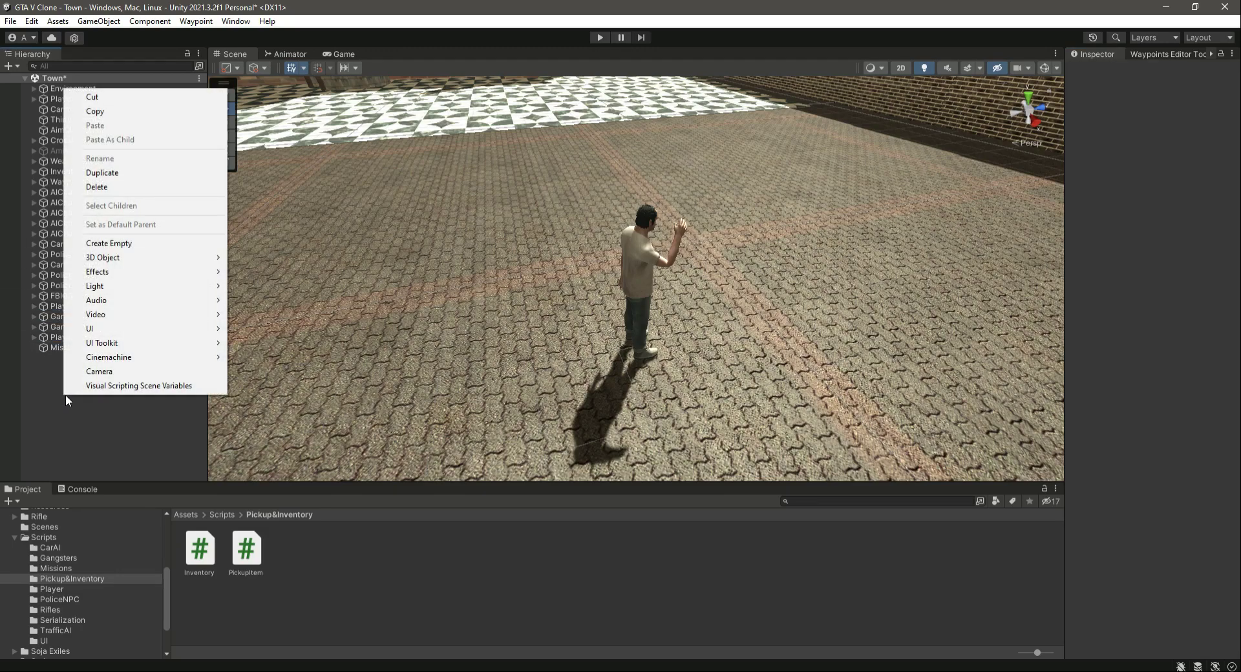
pyautogui.click(111, 372)
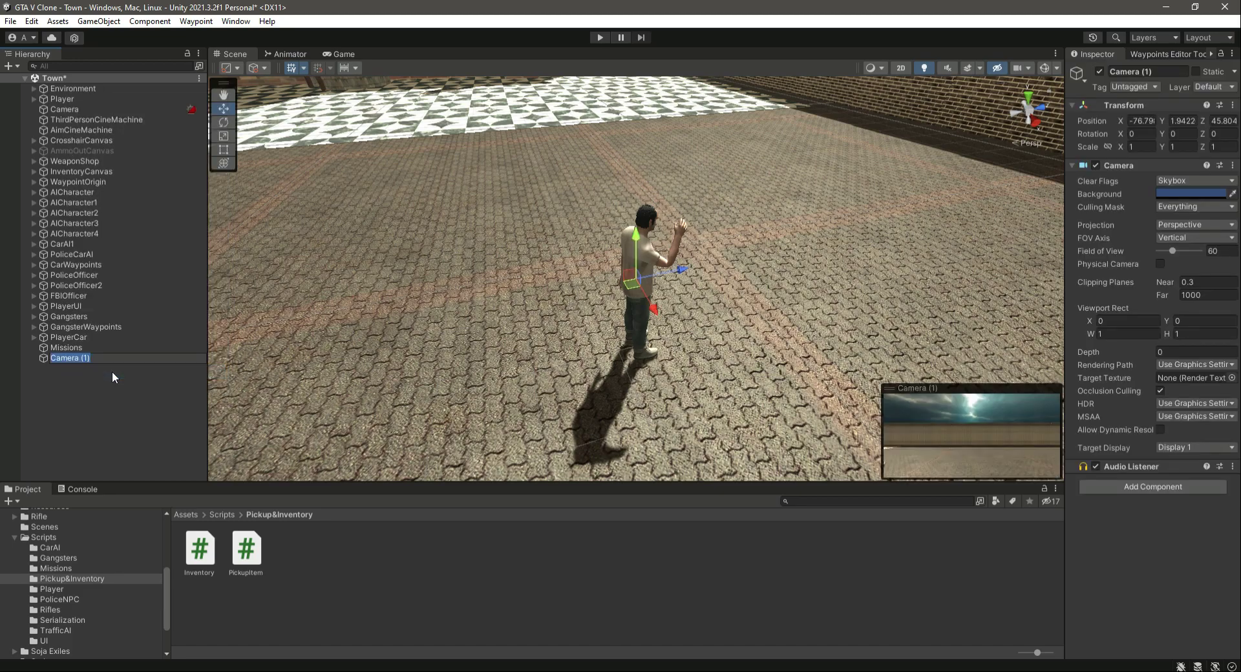
pyautogui.write('MiniMapCamera')
pyautogui.press('Return')
pyautogui.click(100, 350)
pyautogui.click(111, 358)
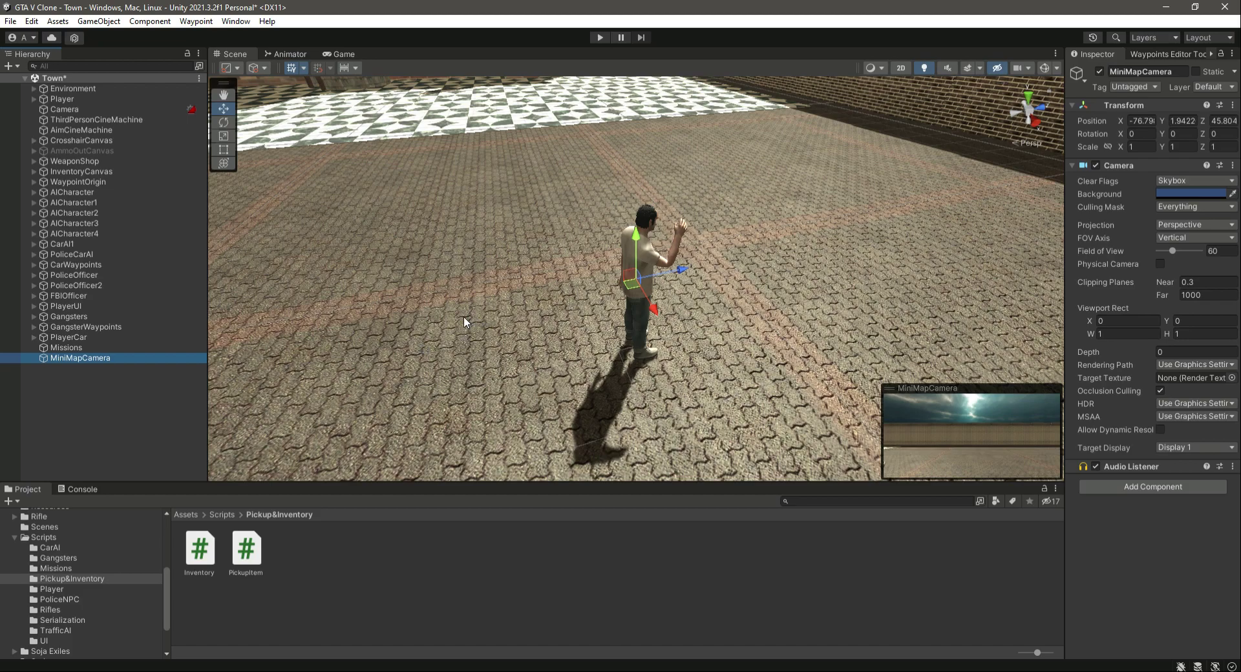
# Copy the Player's Transform values onto MiniMapCamera and save the scene.
pyautogui.click(59, 99)
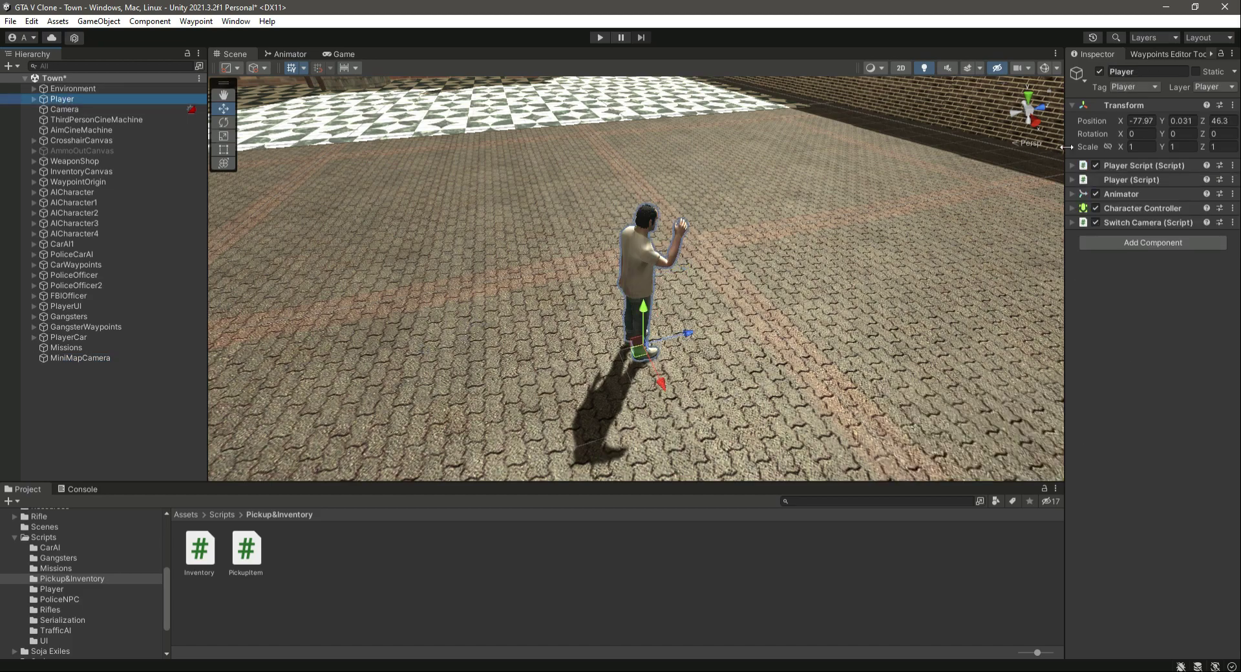
pyautogui.click(1233, 105)
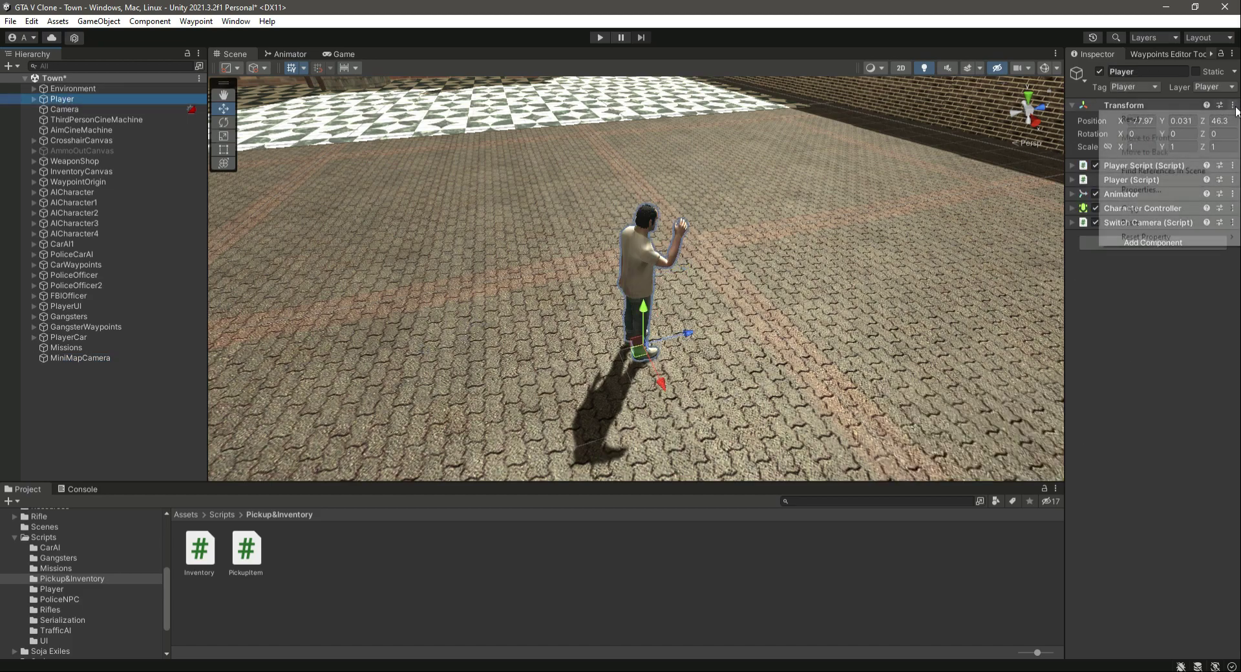
pyautogui.moveTo(1137, 209)
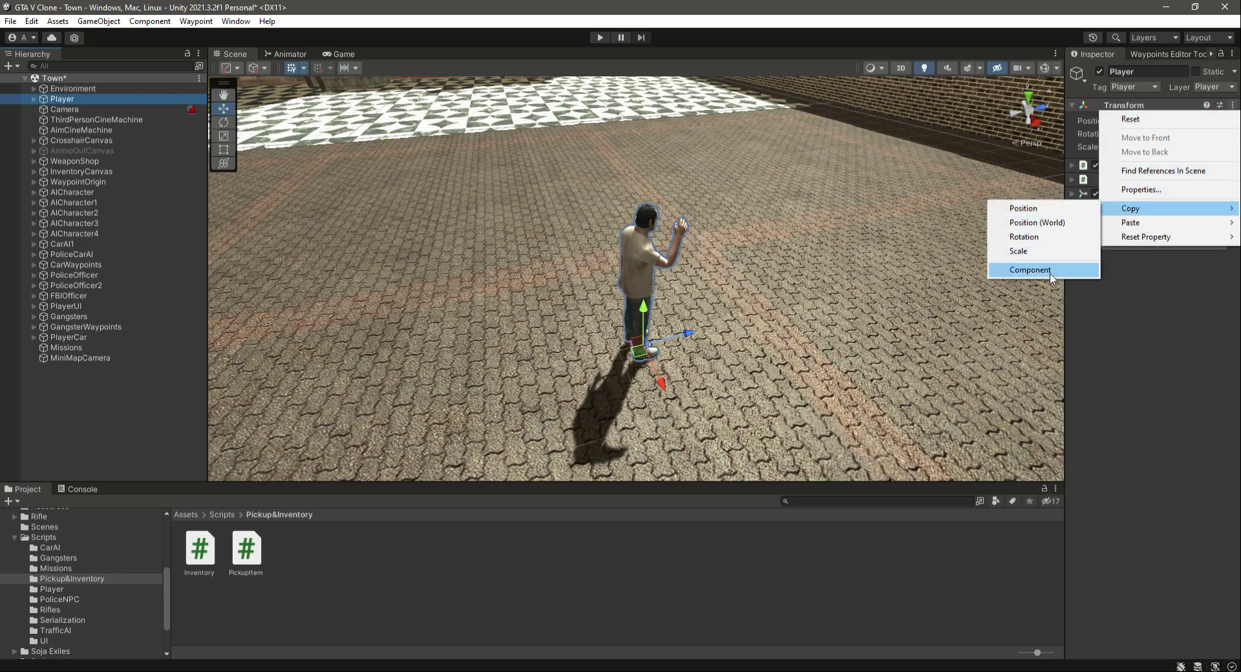
pyautogui.click(1025, 268)
pyautogui.click(77, 357)
pyautogui.click(1232, 105)
pyautogui.moveTo(1157, 223)
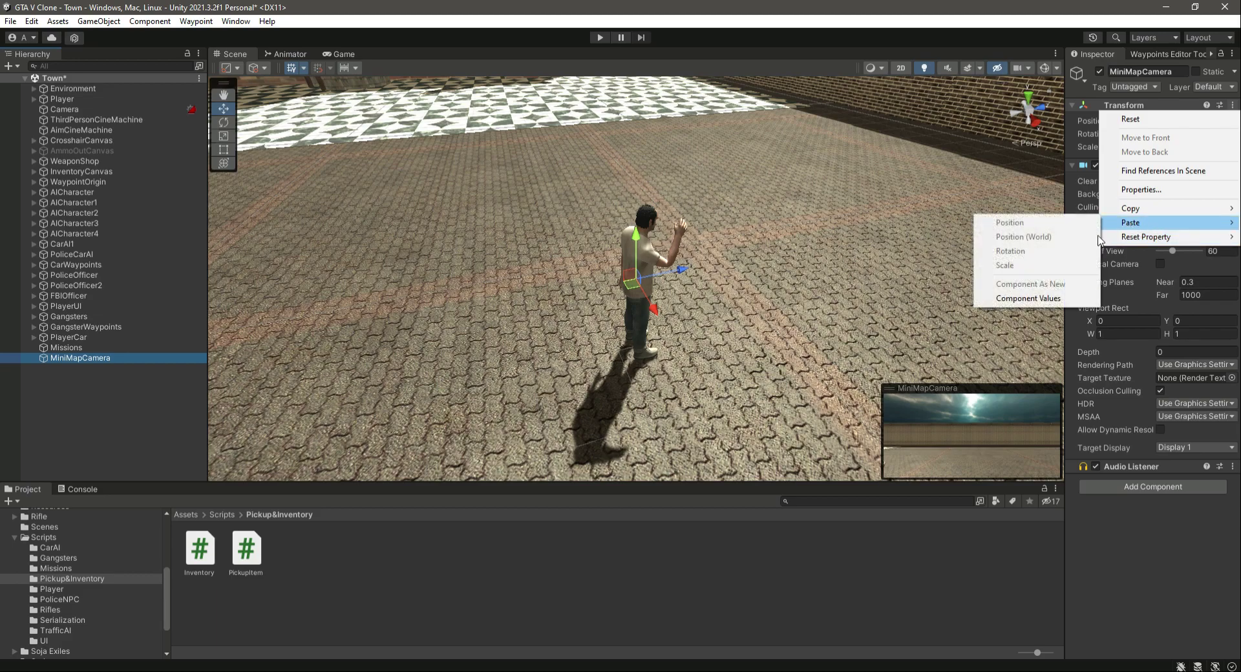
pyautogui.click(1038, 299)
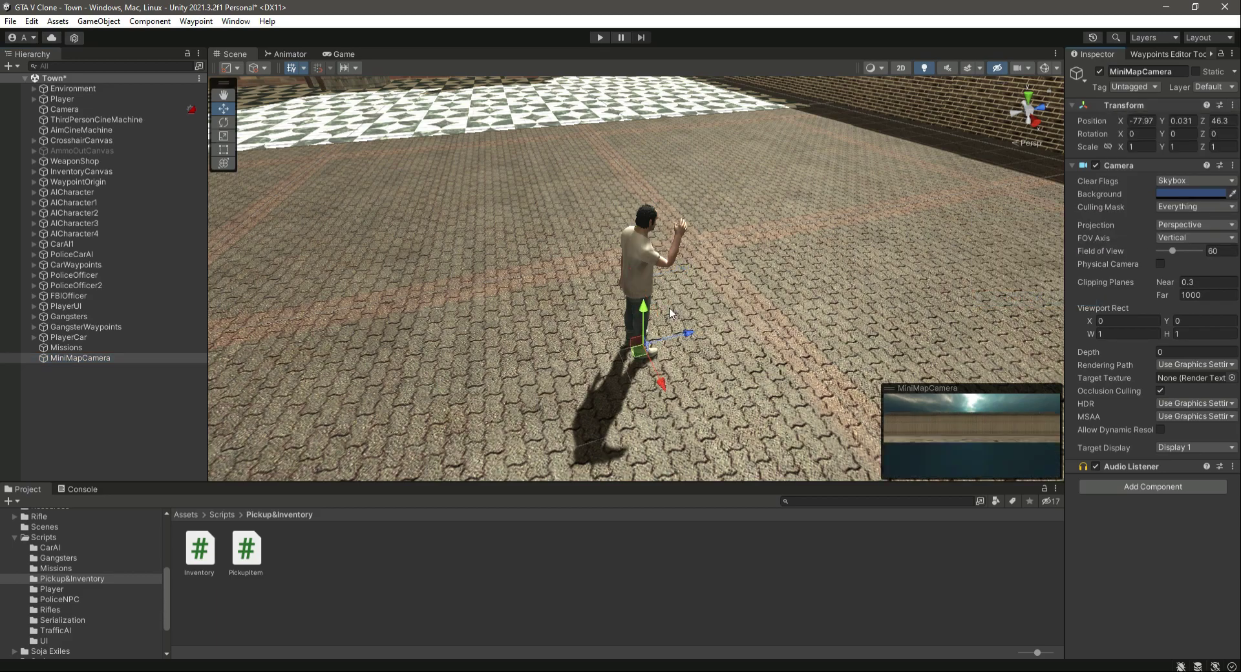
pyautogui.hotkey('ctrl', 's')
# Set MiniMapCamera's Position Y to 15 and Rotation X to 90, then save.
pyautogui.click(1171, 122)
pyautogui.write('15')
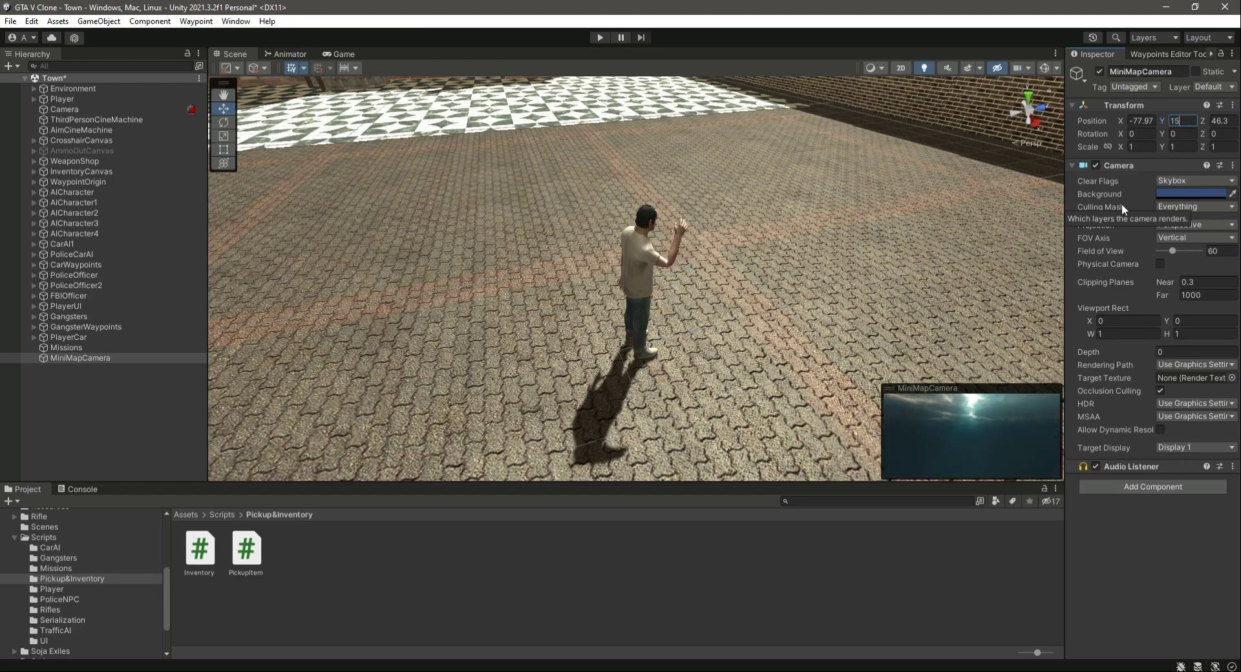
pyautogui.click(1142, 133)
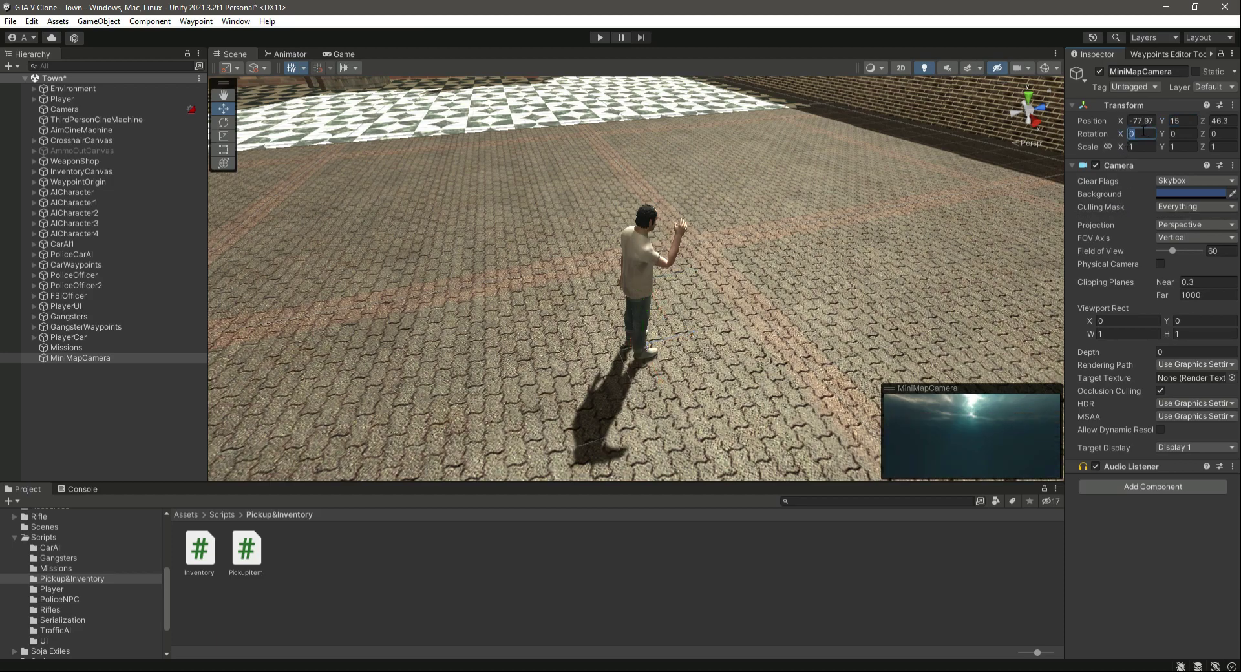
pyautogui.write('90')
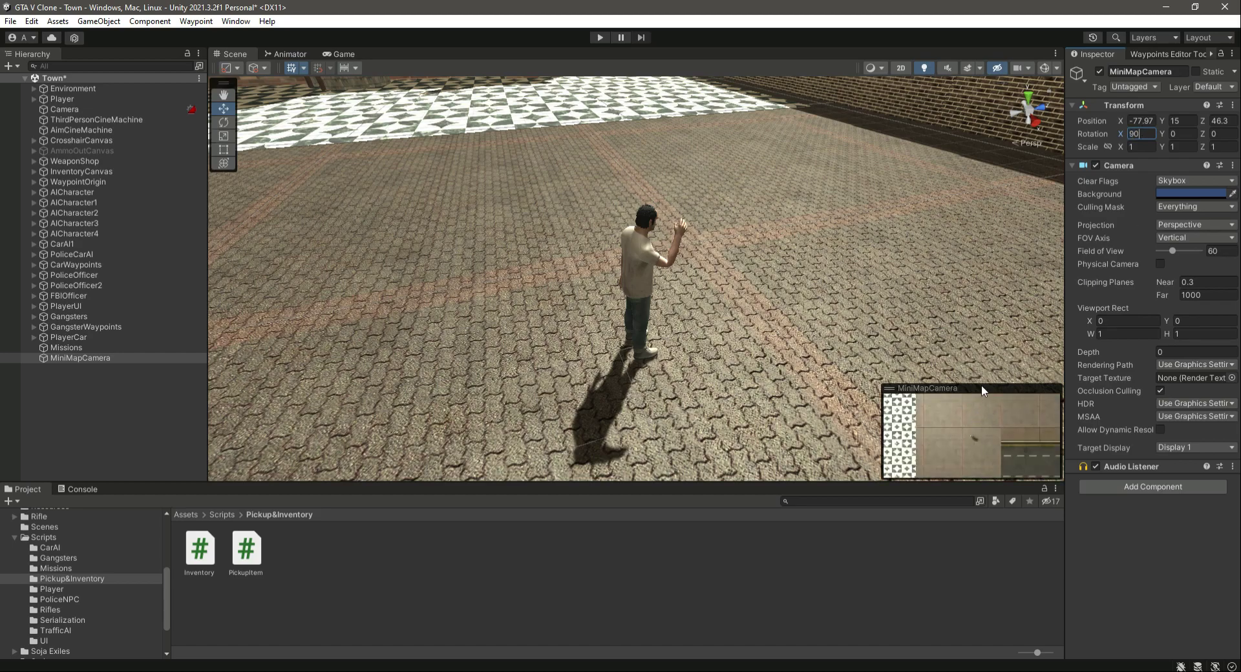
pyautogui.hotkey('ctrl', 's')
# Remove the Audio Listener component from MiniMapCamera.
pyautogui.click(79, 359)
pyautogui.click(1233, 466)
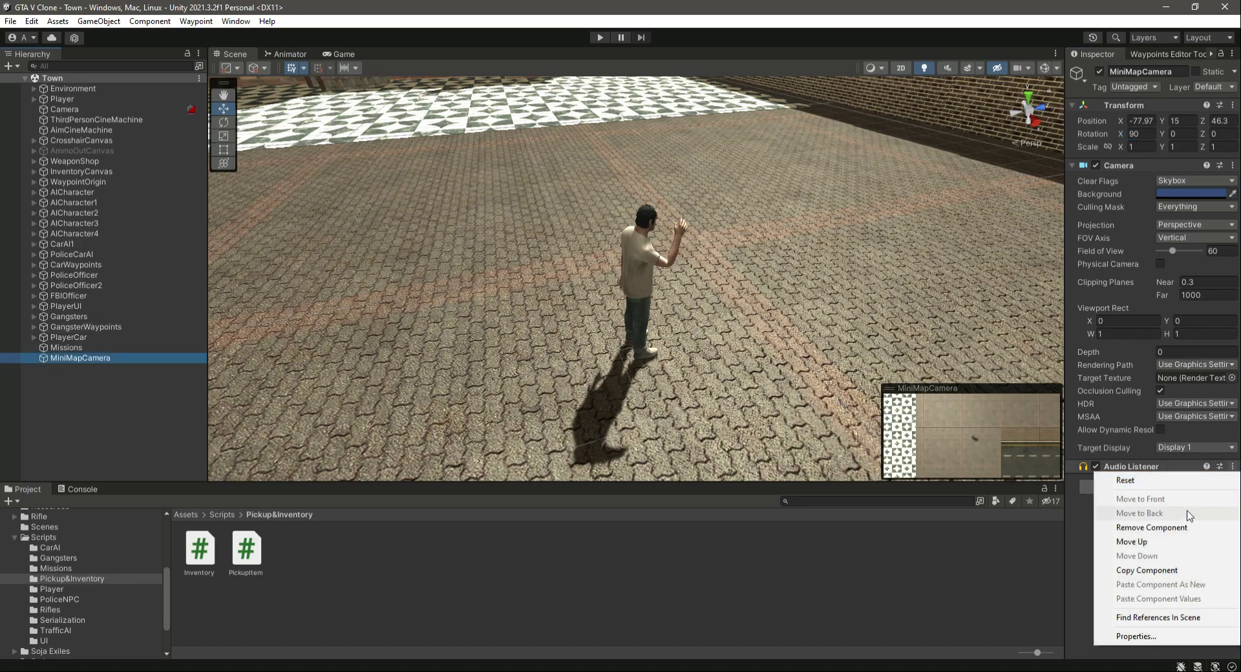
pyautogui.click(1174, 527)
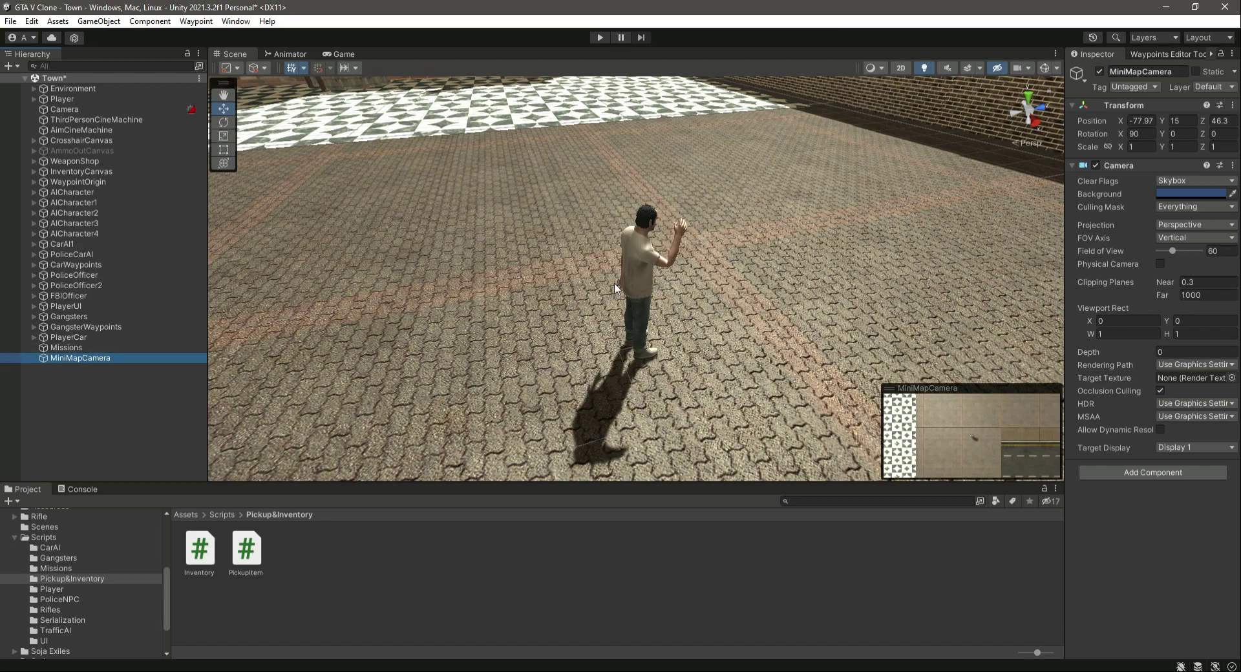
# Copy the main Camera's Camera component values onto MiniMapCamera and save.
pyautogui.click(68, 109)
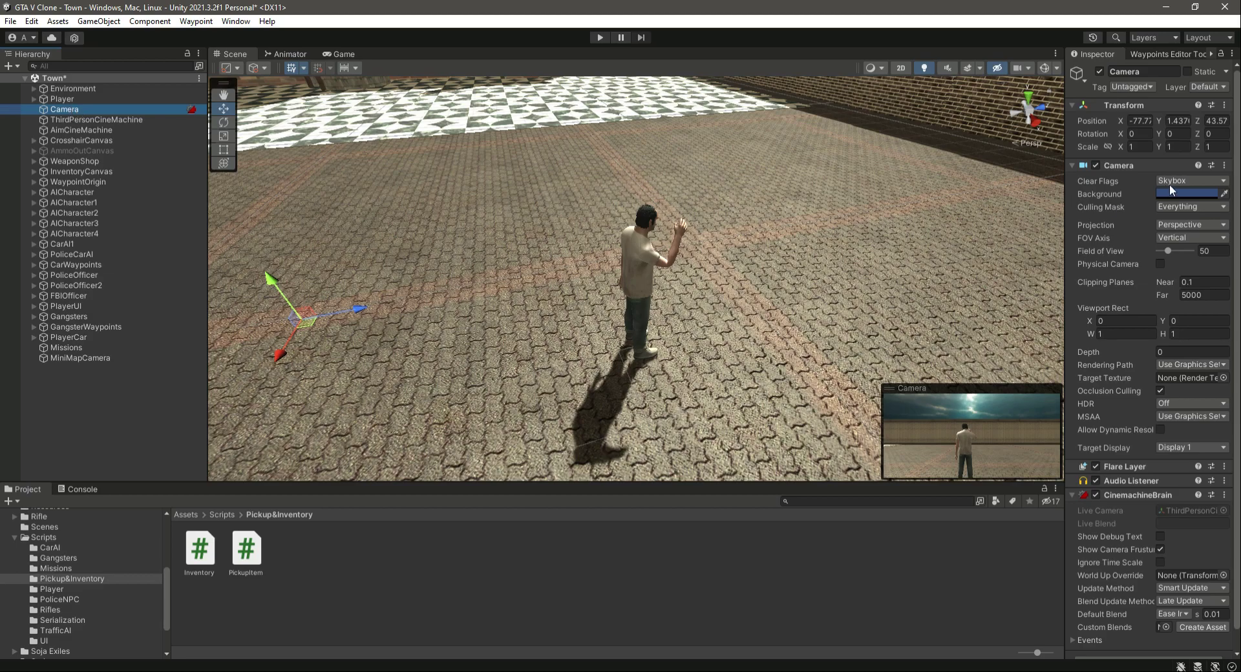
pyautogui.click(1229, 170)
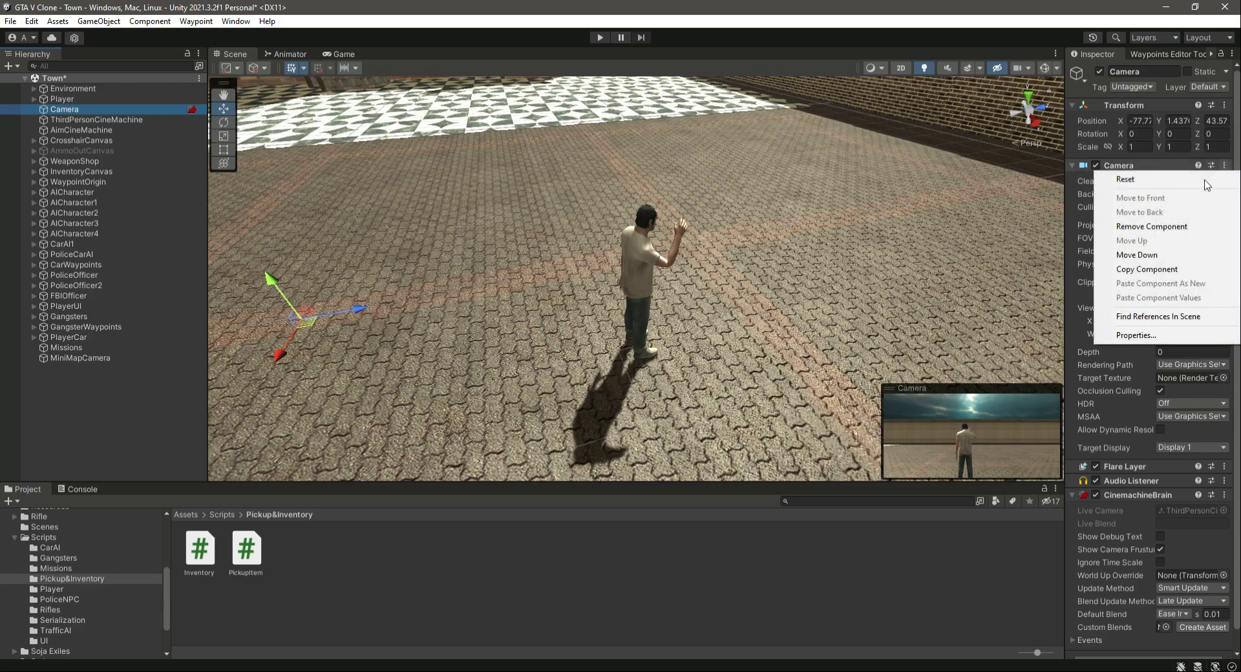
pyautogui.click(1158, 271)
pyautogui.click(138, 355)
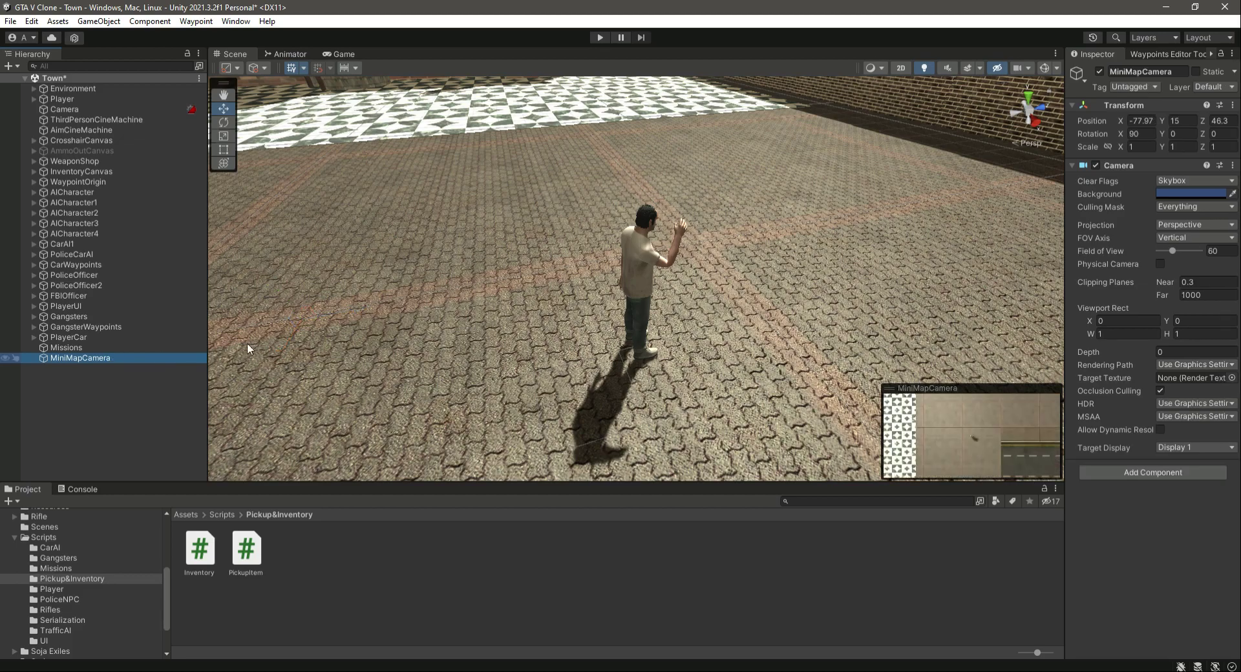
pyautogui.click(1232, 167)
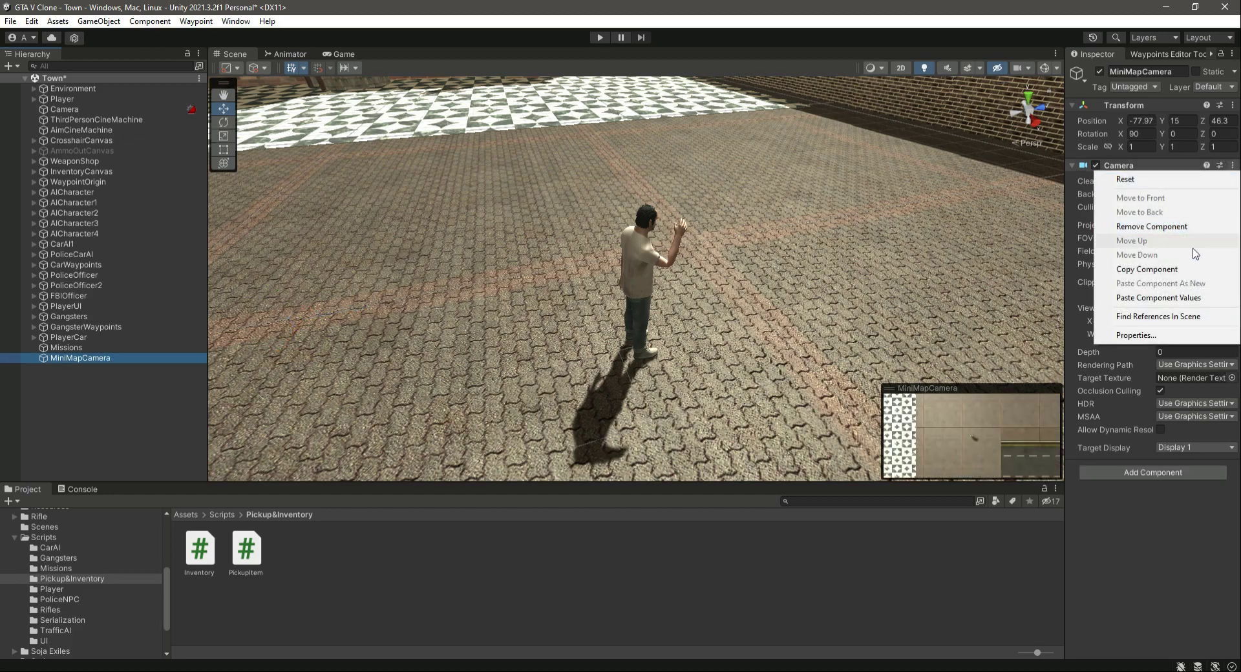
pyautogui.click(1171, 298)
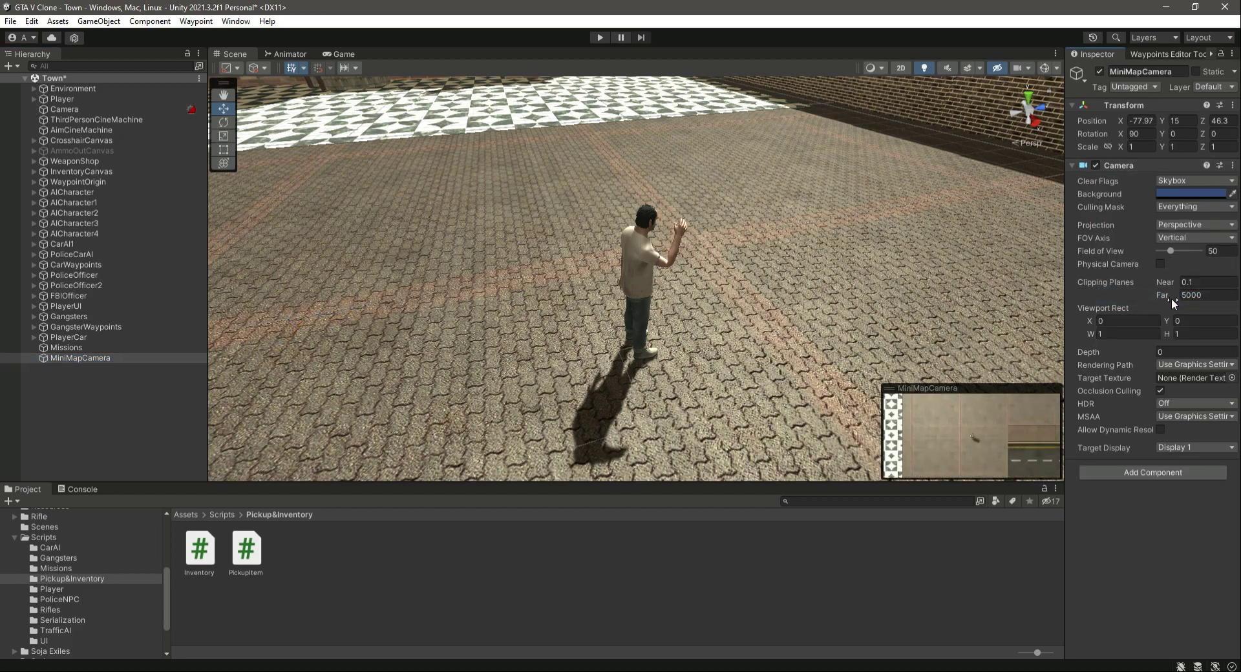
pyautogui.hotkey('ctrl', 's')
# Switch MiniMapCamera to Orthographic projection and view it in the Game view.
pyautogui.click(1183, 225)
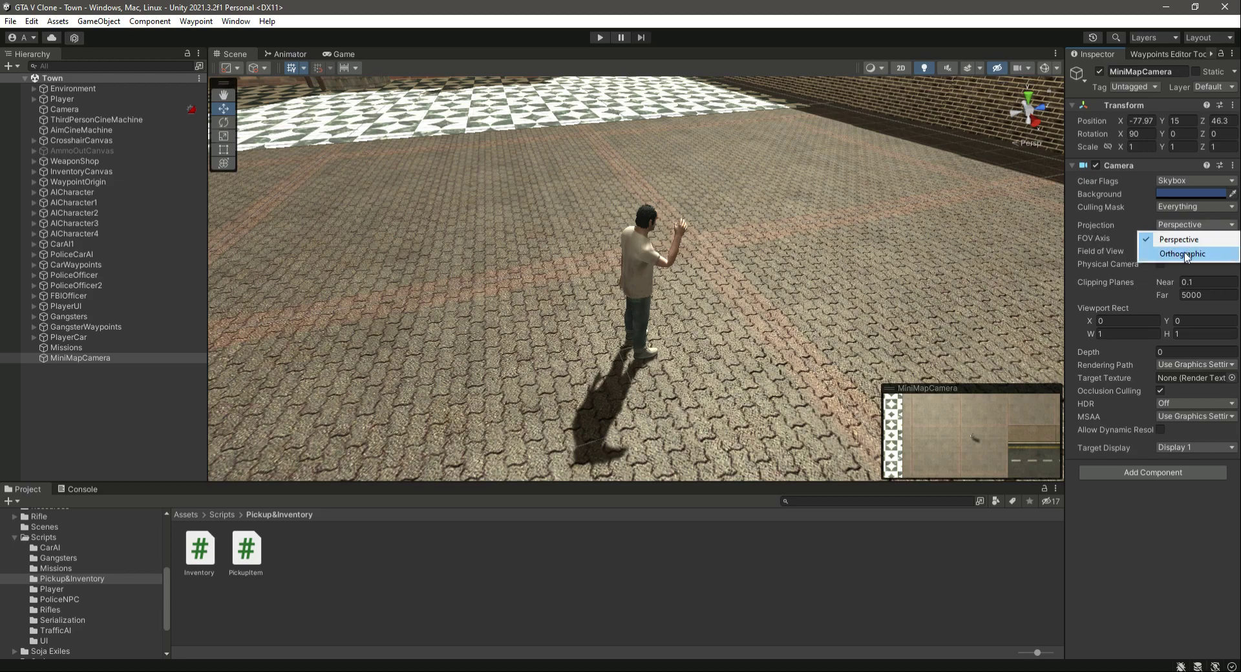
pyautogui.click(1184, 254)
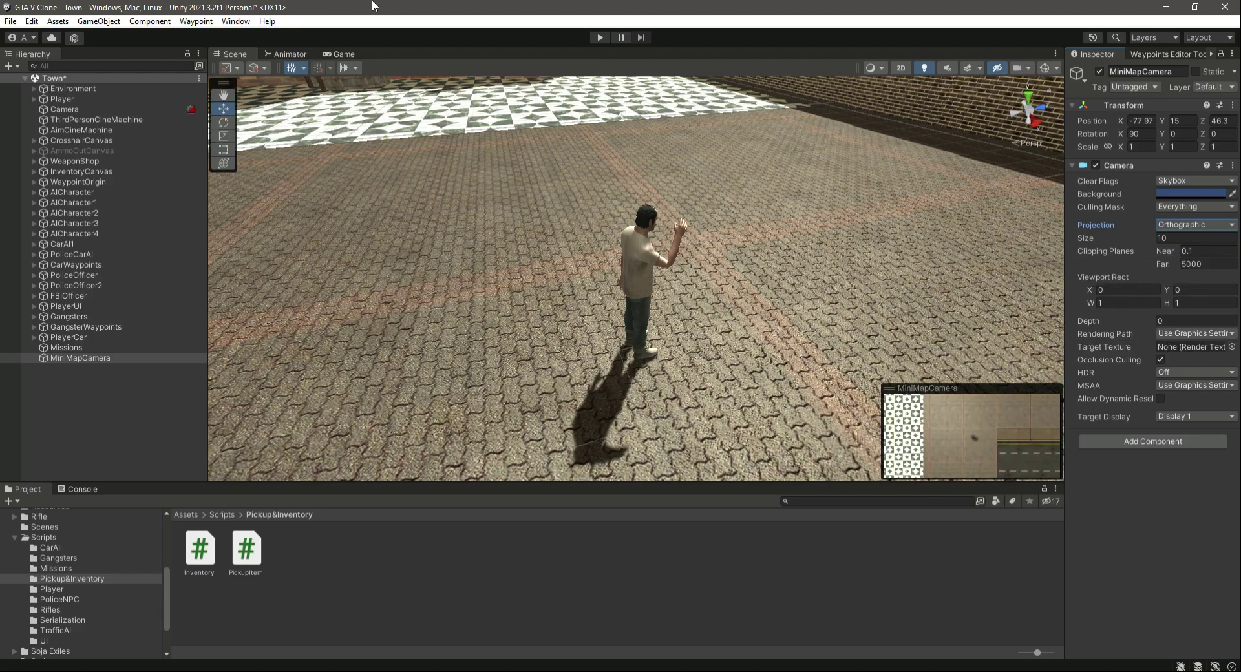
pyautogui.click(337, 55)
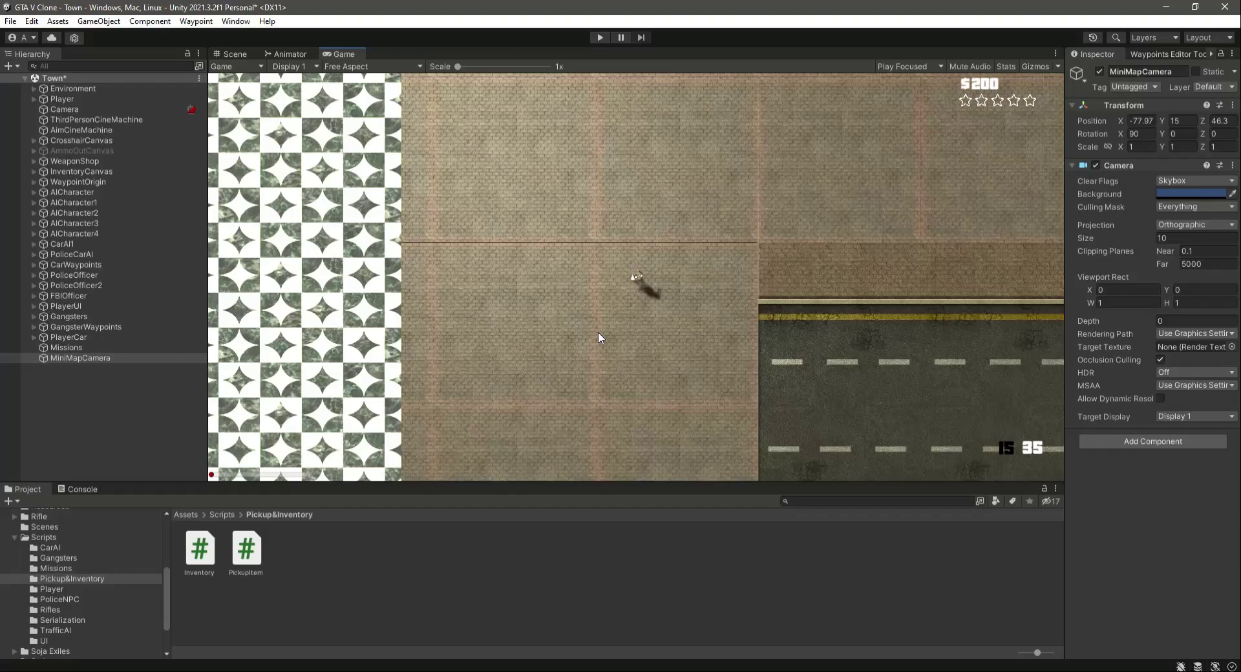
# Try Perspective projection, then return MiniMapCamera to Orthographic and compare Scene and Game views.
pyautogui.click(1196, 225)
pyautogui.click(1183, 237)
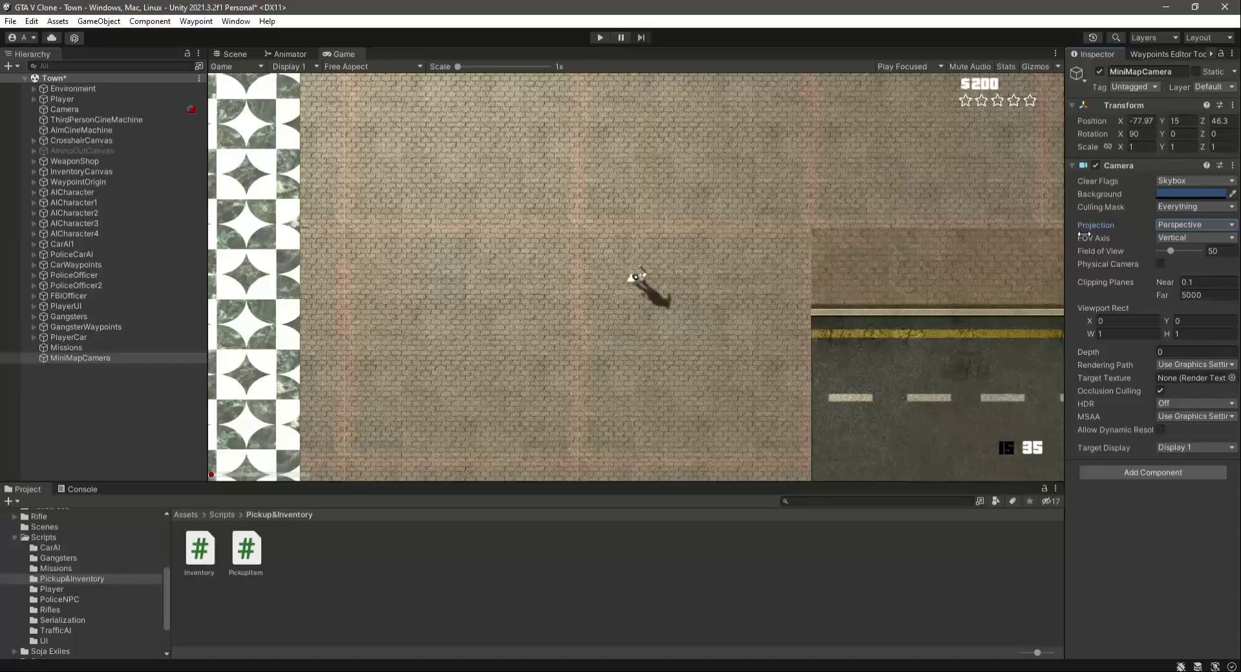
pyautogui.click(1178, 223)
pyautogui.click(1185, 255)
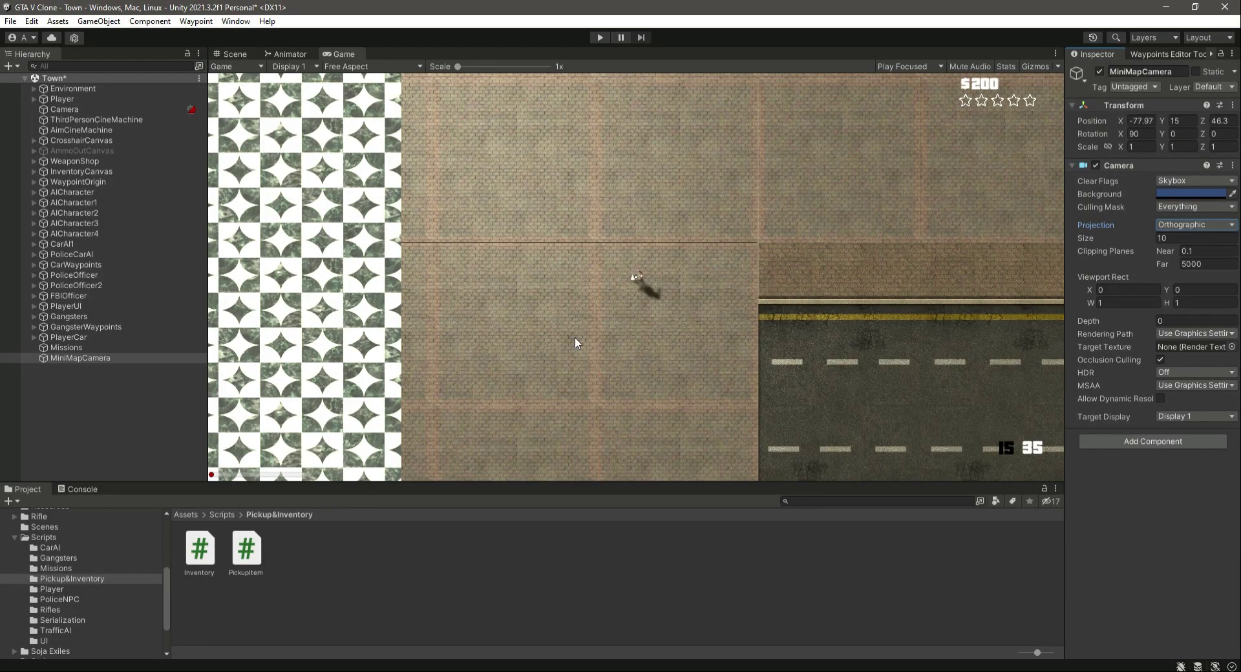
pyautogui.click(232, 54)
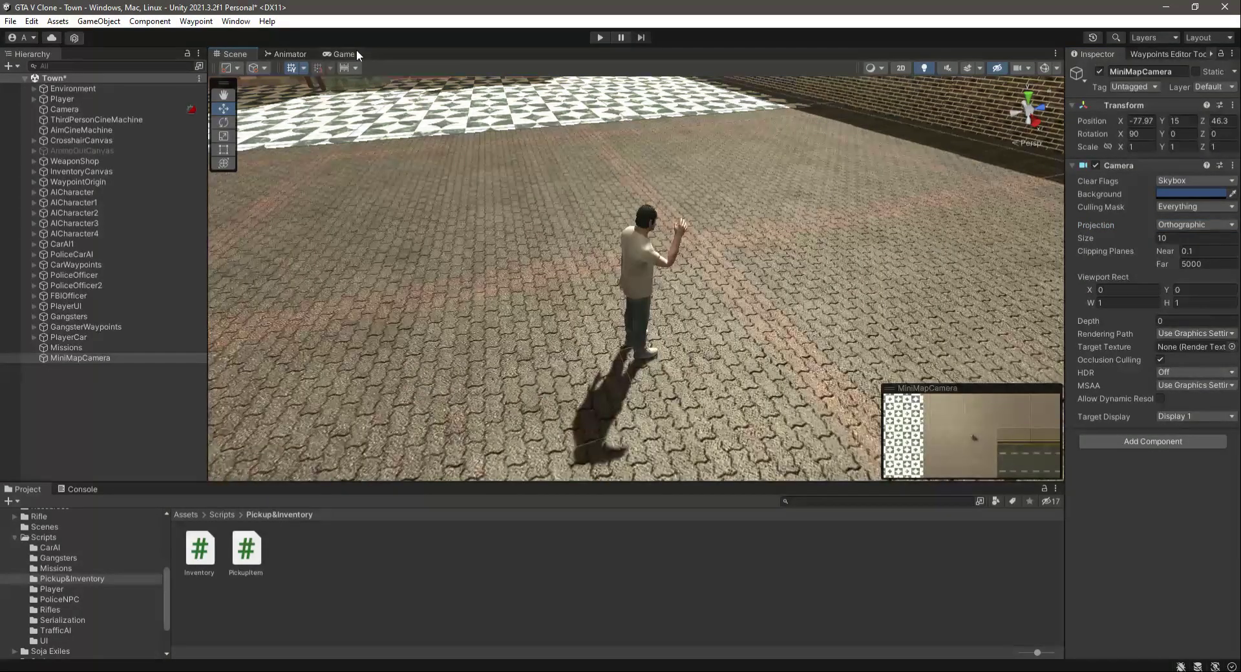
pyautogui.click(356, 54)
# Preview zoom levels, then set orthographic Size to 10 and Near clipping plane to 0.
pyautogui.click(1146, 240)
pyautogui.moveTo(1146, 239); pyautogui.dragTo(53, 265)
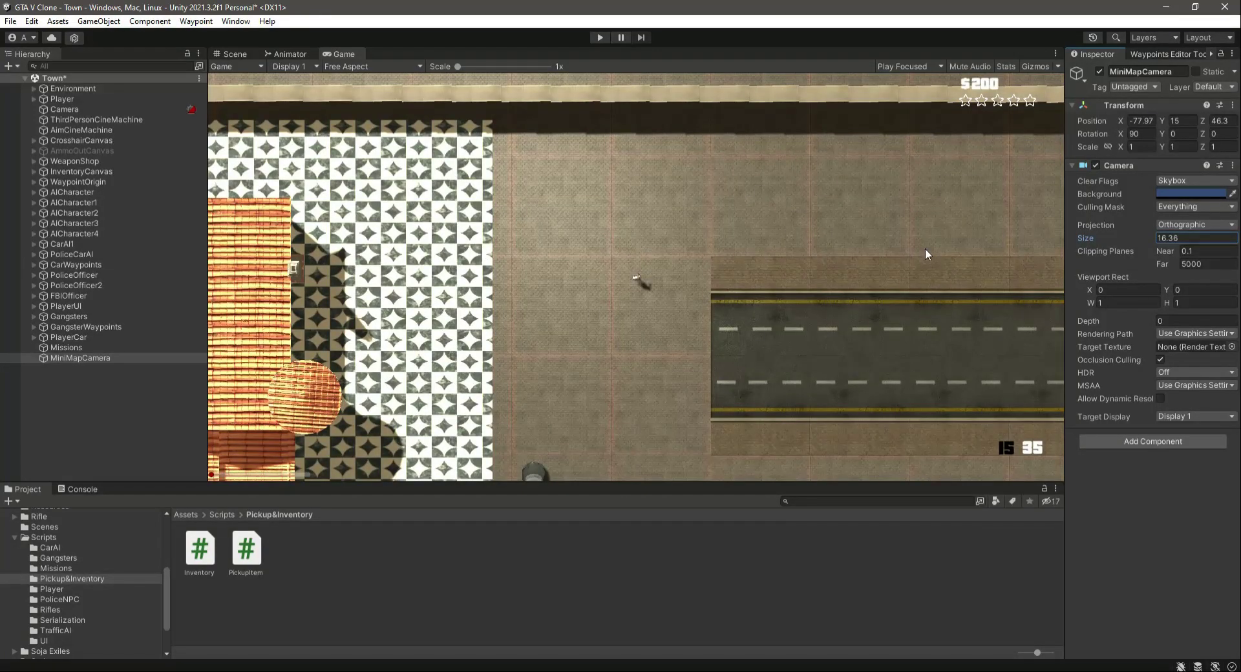
pyautogui.click(1215, 240)
pyautogui.write('10')
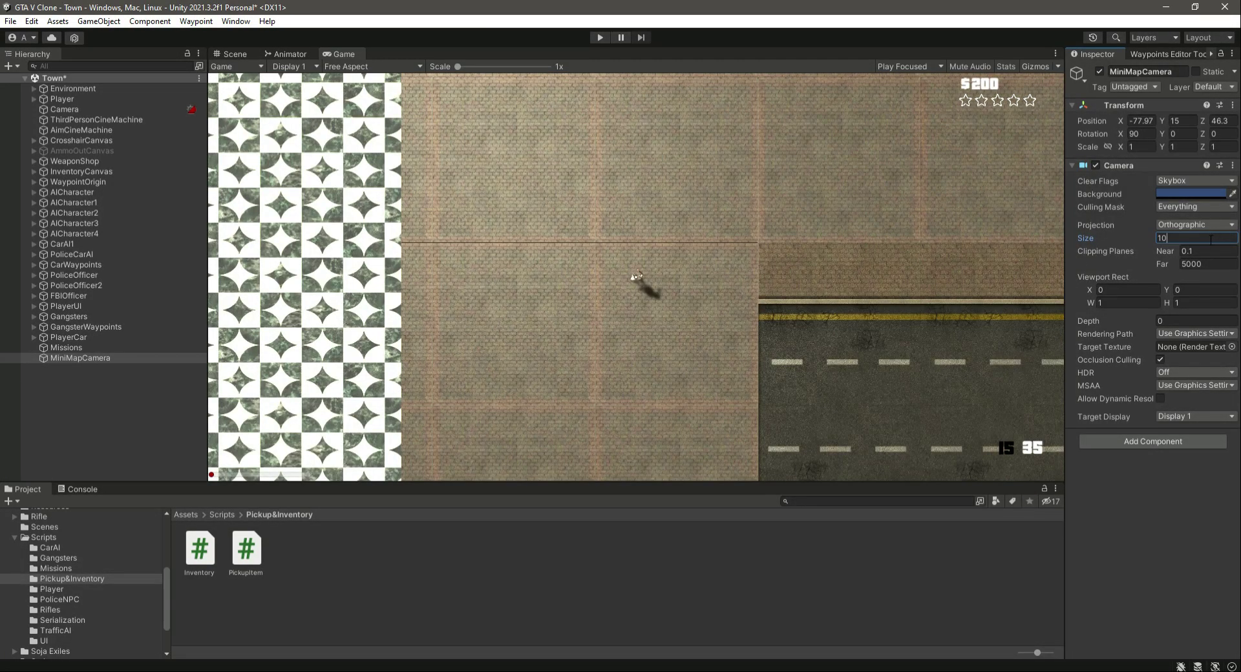
pyautogui.click(1212, 253)
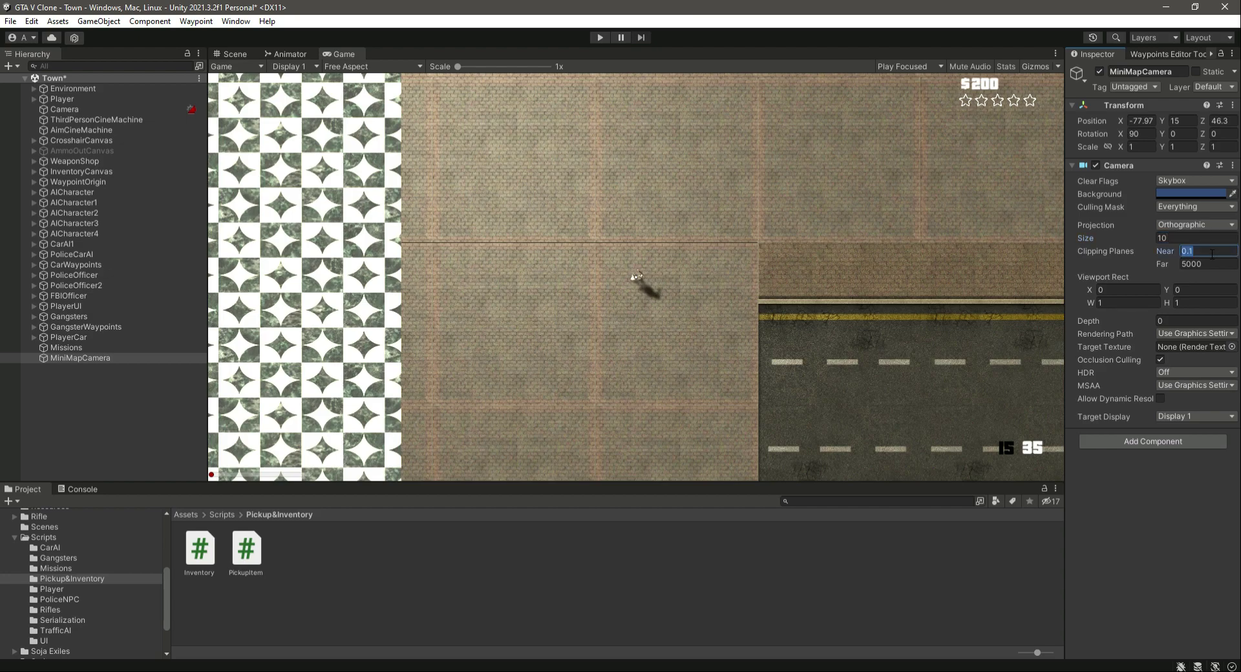
pyautogui.write('0')
pyautogui.hotkey('ctrl', 'z')
# Create a UI Canvas and rename it MiniMapCanvas.
pyautogui.rightClick(78, 386)
pyautogui.moveTo(165, 317)
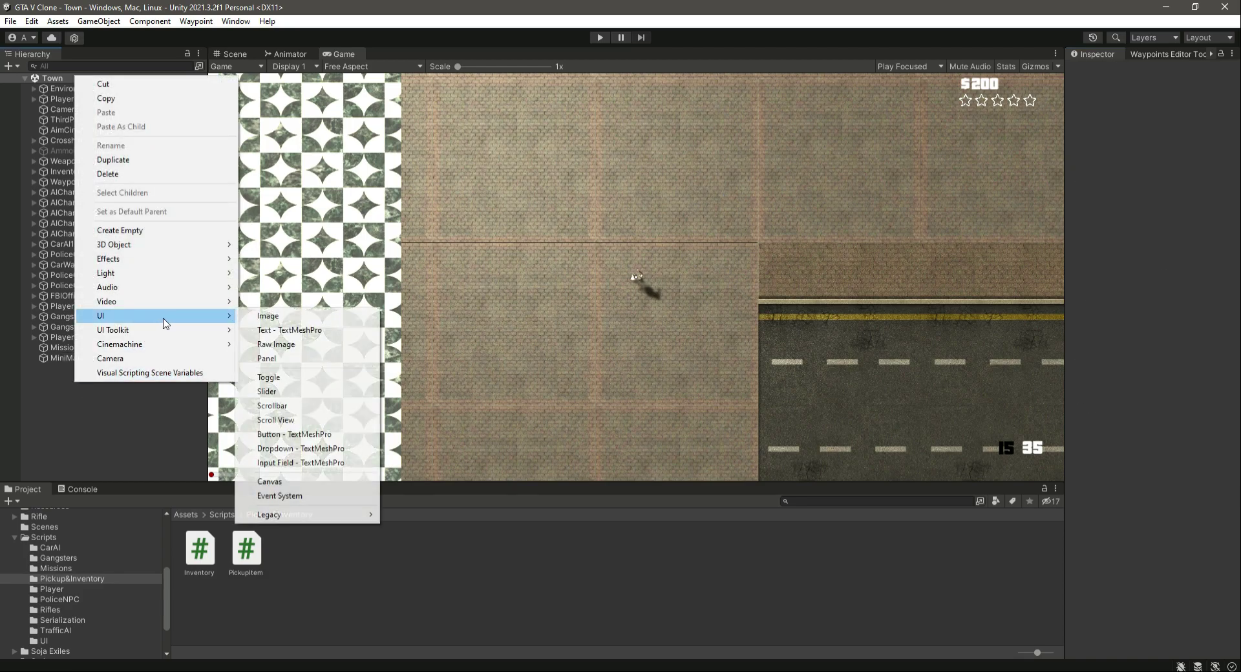
pyautogui.click(285, 481)
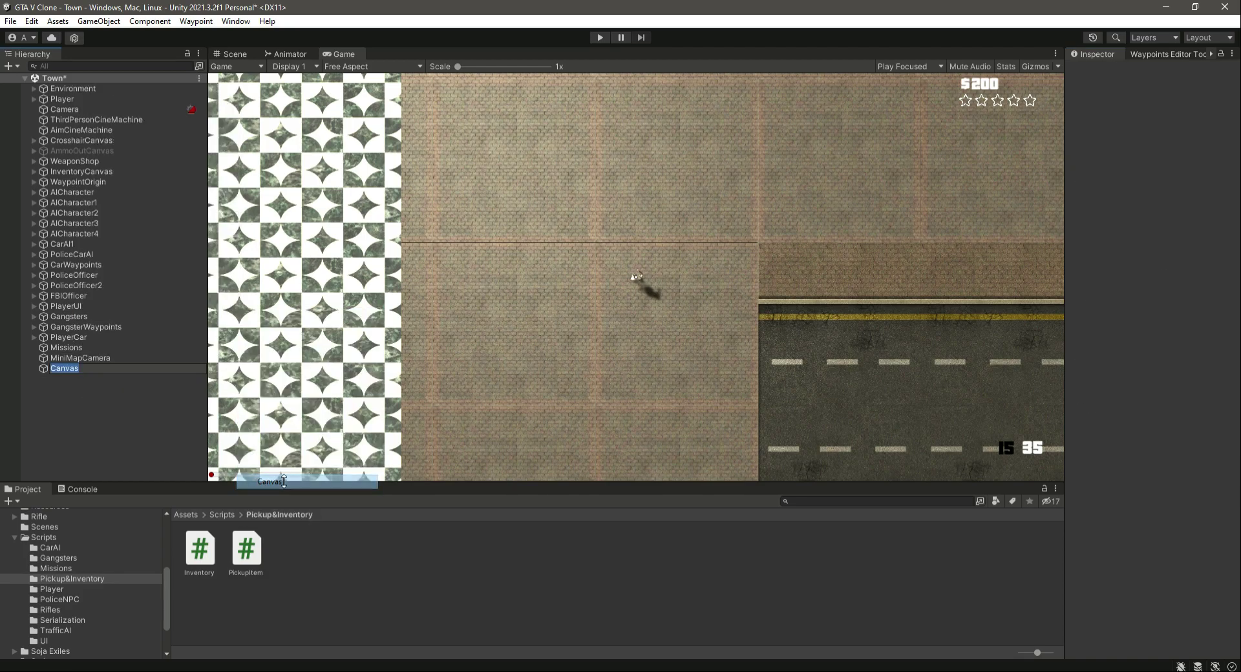
pyautogui.press('Home')
pyautogui.write('MiniMap')
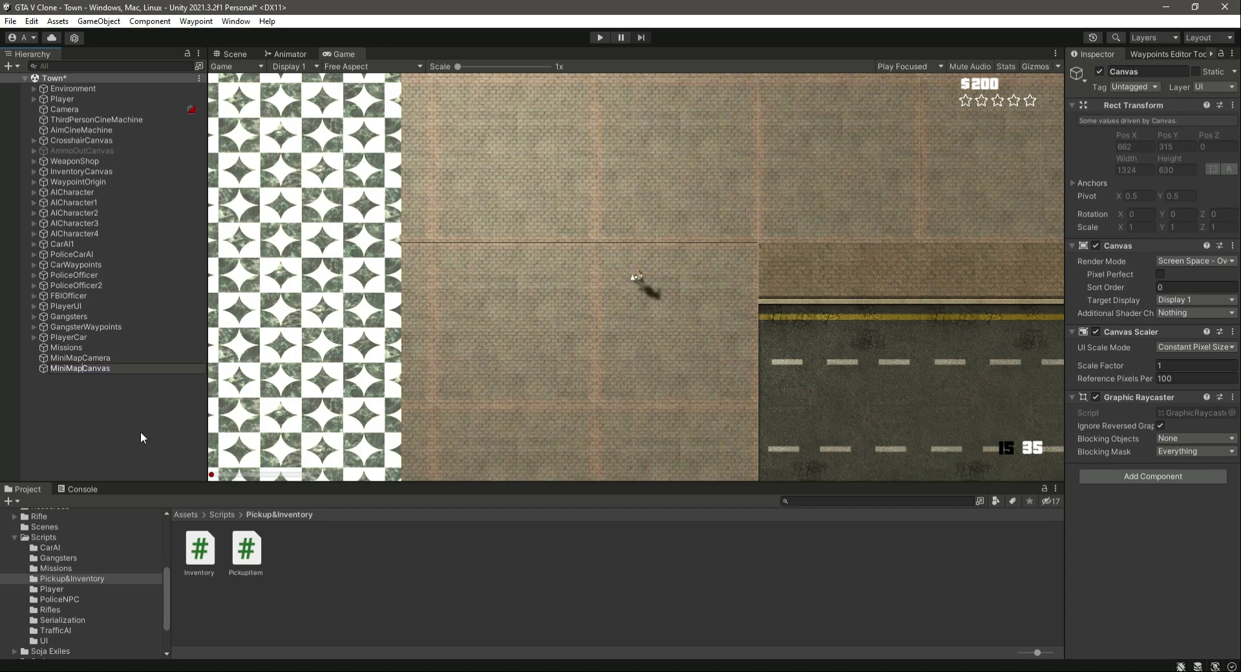
pyautogui.press('Return')
# Add a Raw Image as a child of MiniMapCanvas.
pyautogui.rightClick(86, 369)
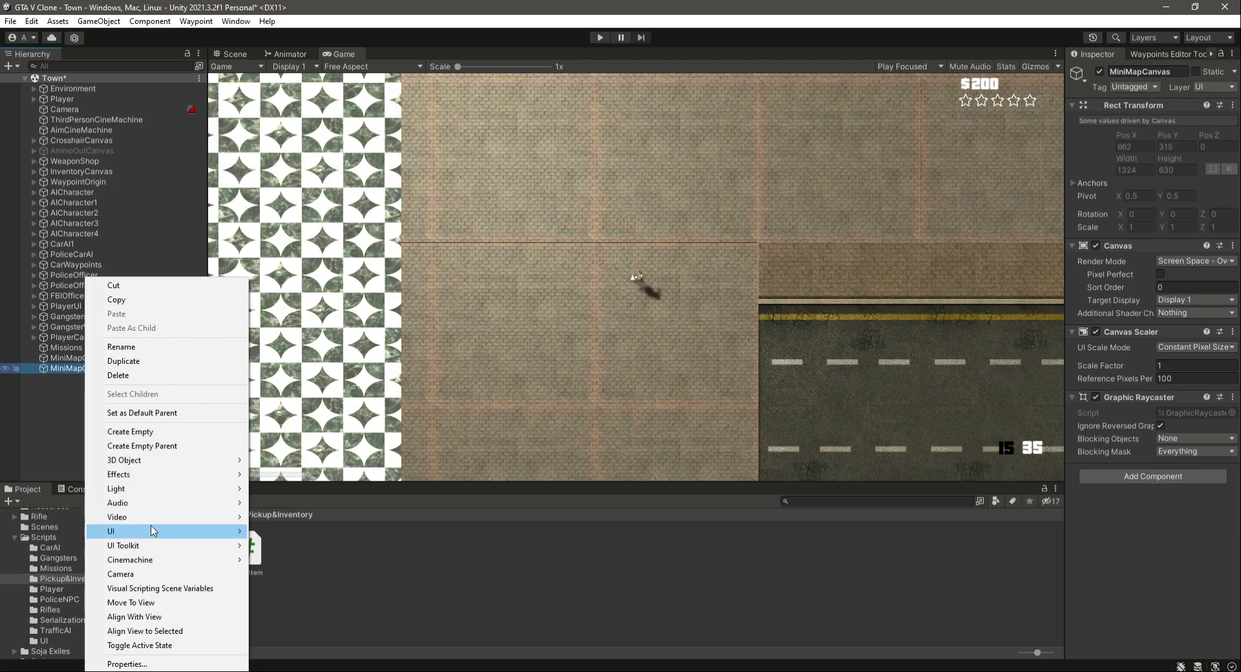
pyautogui.moveTo(153, 531)
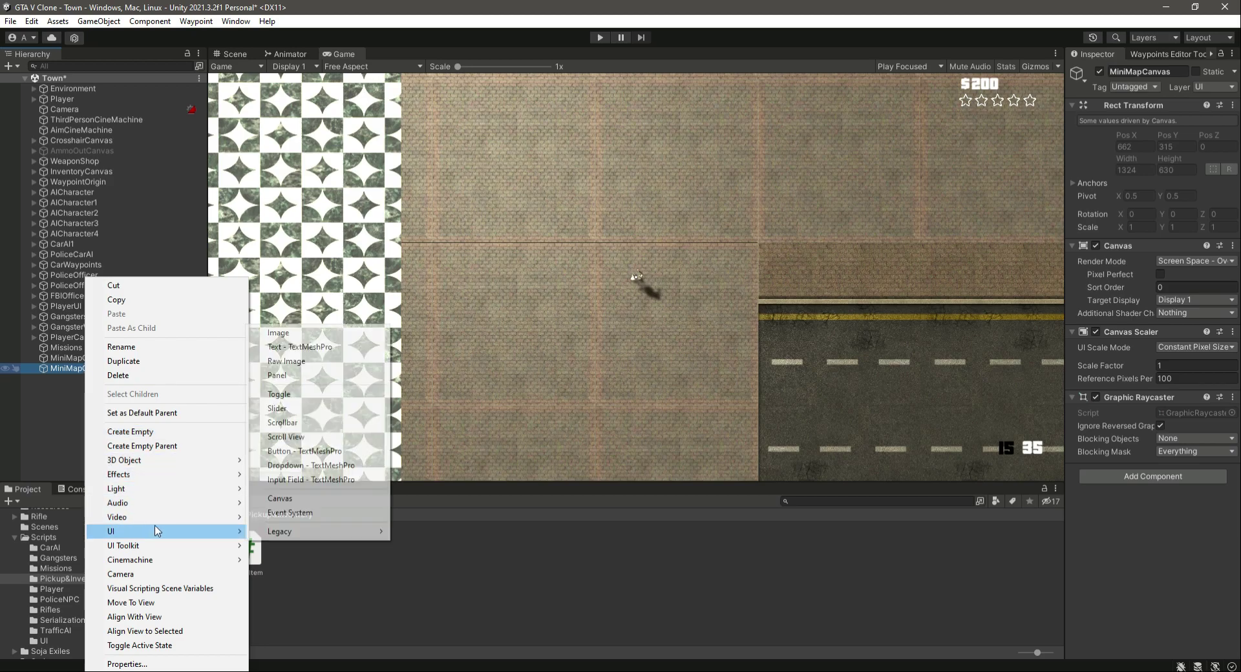
pyautogui.click(314, 361)
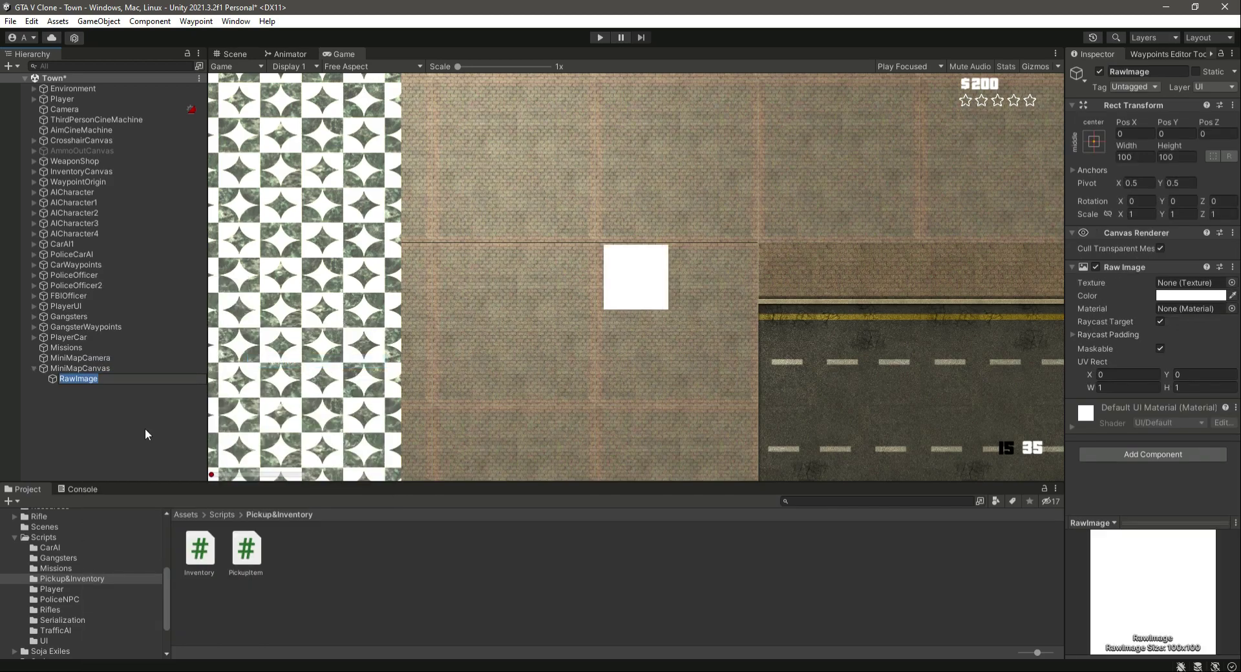
# Rename the RawImage to MiniMap, saving the scene before and after.
pyautogui.hotkey('ctrl', 's')
pyautogui.write('p')
pyautogui.press('Return')
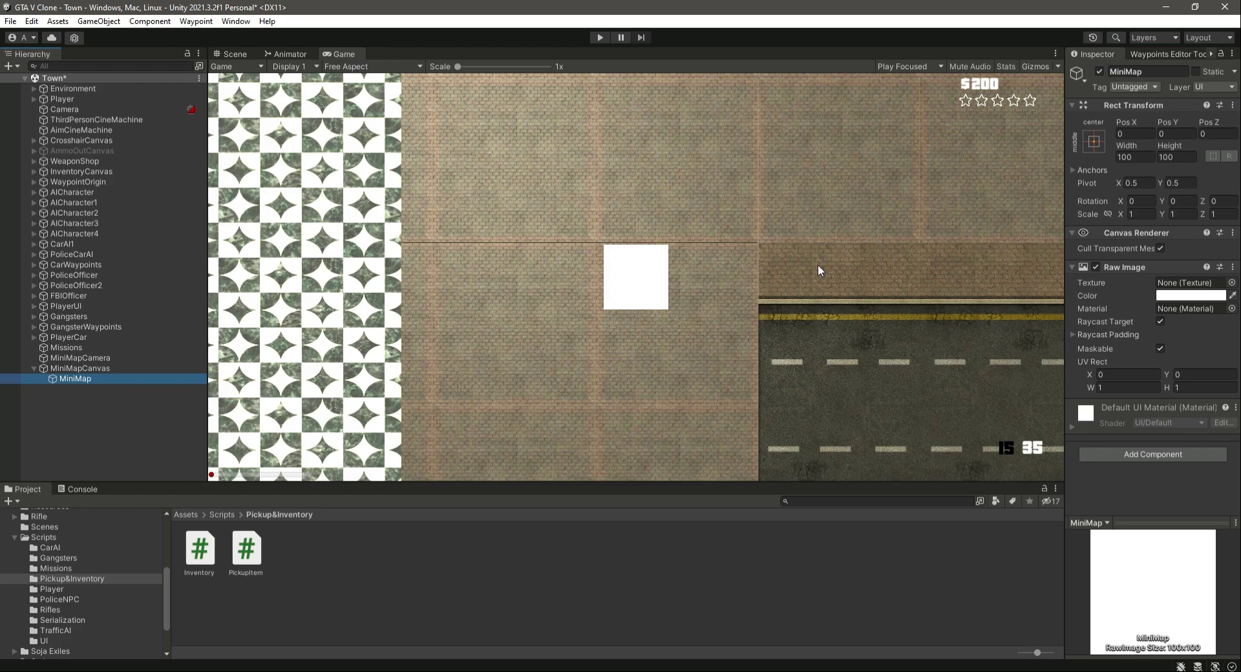
pyautogui.hotkey('ctrl', 's')
# Switch the Scene view to 2D and frame the MiniMap object.
pyautogui.click(232, 53)
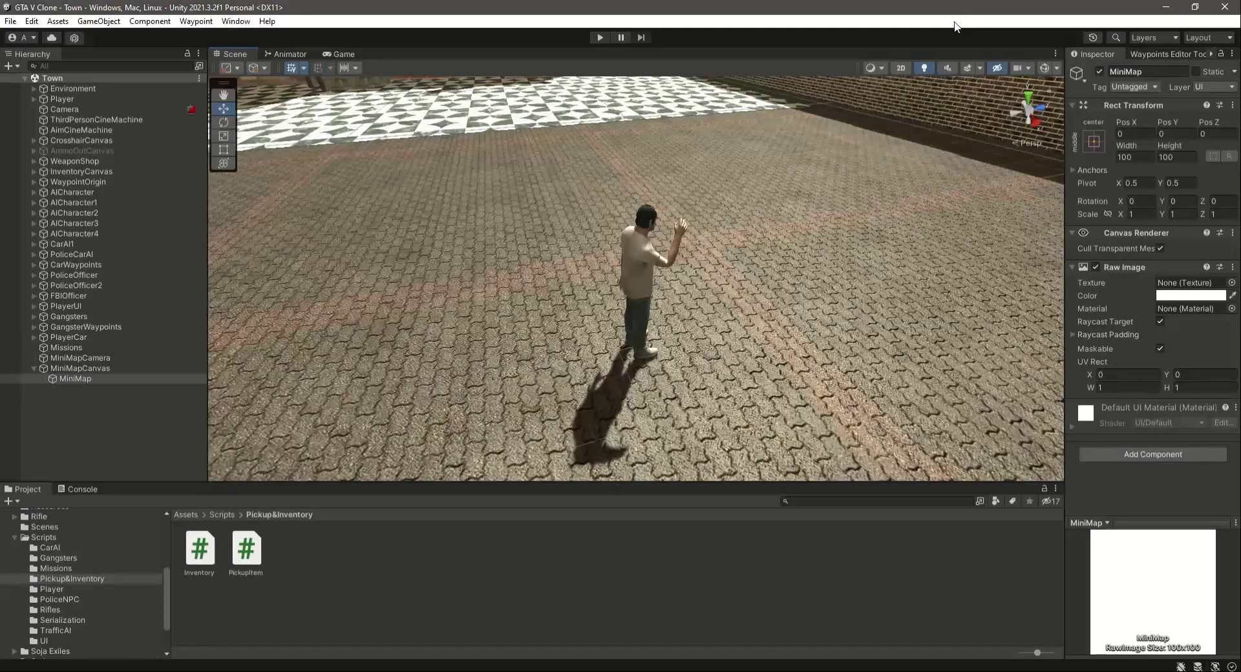
pyautogui.click(900, 68)
pyautogui.click(81, 380)
pyautogui.press('f')
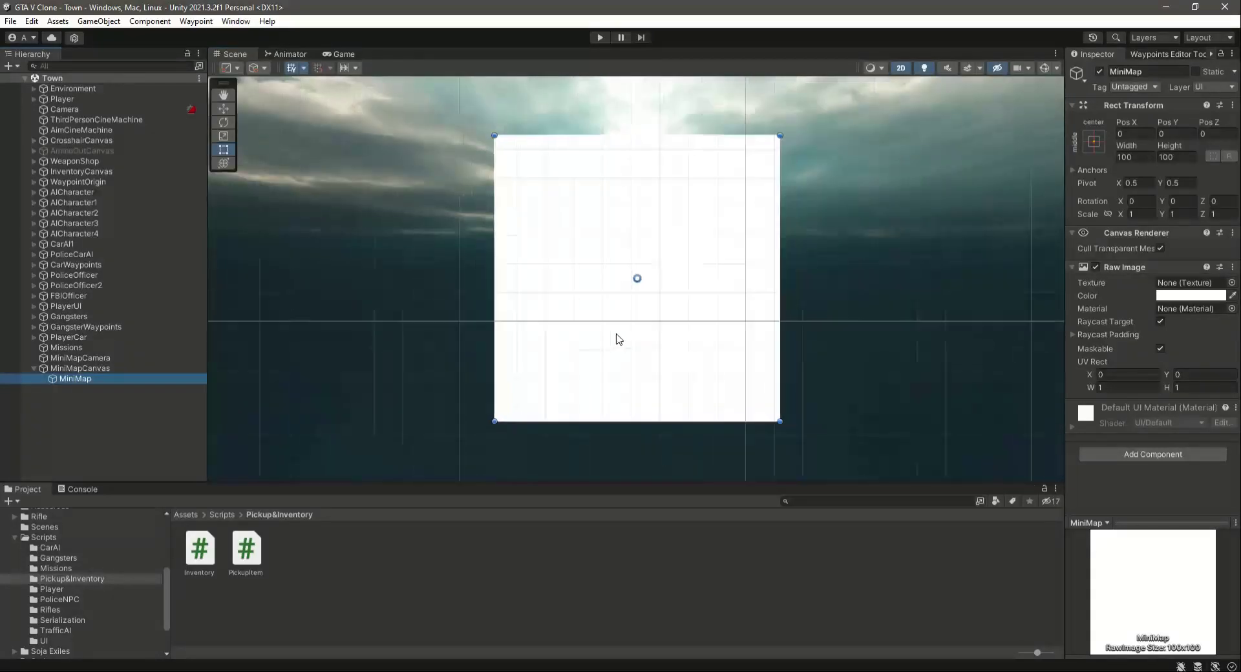
pyautogui.scroll(-10, 644, 341)
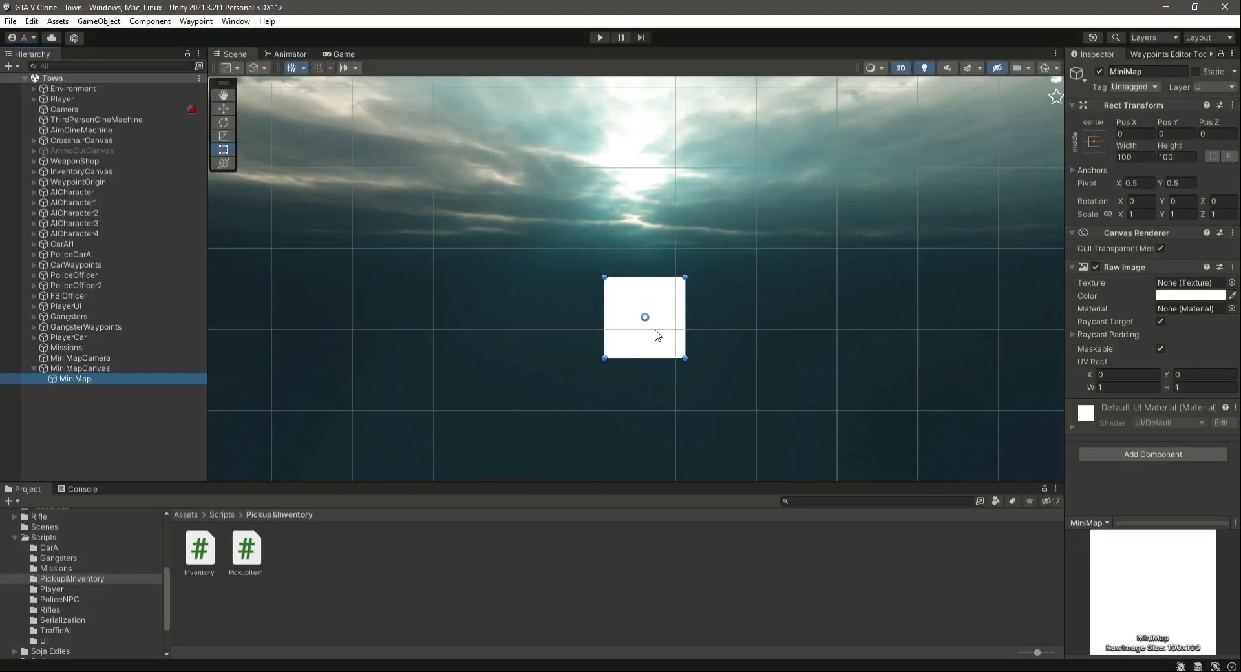
pyautogui.moveTo(507, 410); pyautogui.dragTo(660, 382, button='middle')
pyautogui.moveTo(879, 288); pyautogui.dragTo(772, 336, button='middle')
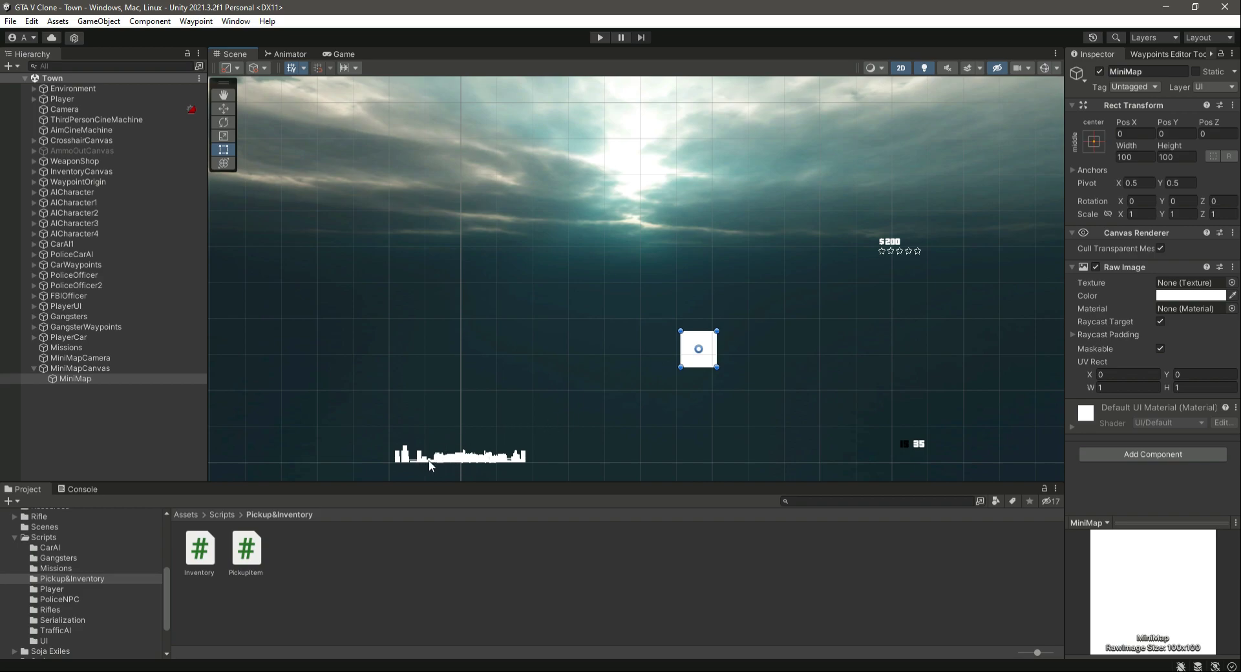
pyautogui.moveTo(512, 381); pyautogui.dragTo(584, 366, button='middle')
# Turn on Gizmos and zoom and pan until the whole canvas rectangle with MiniMap shows.
pyautogui.click(1045, 67)
pyautogui.scroll(2, 556, 403)
pyautogui.scroll(3, 555, 404)
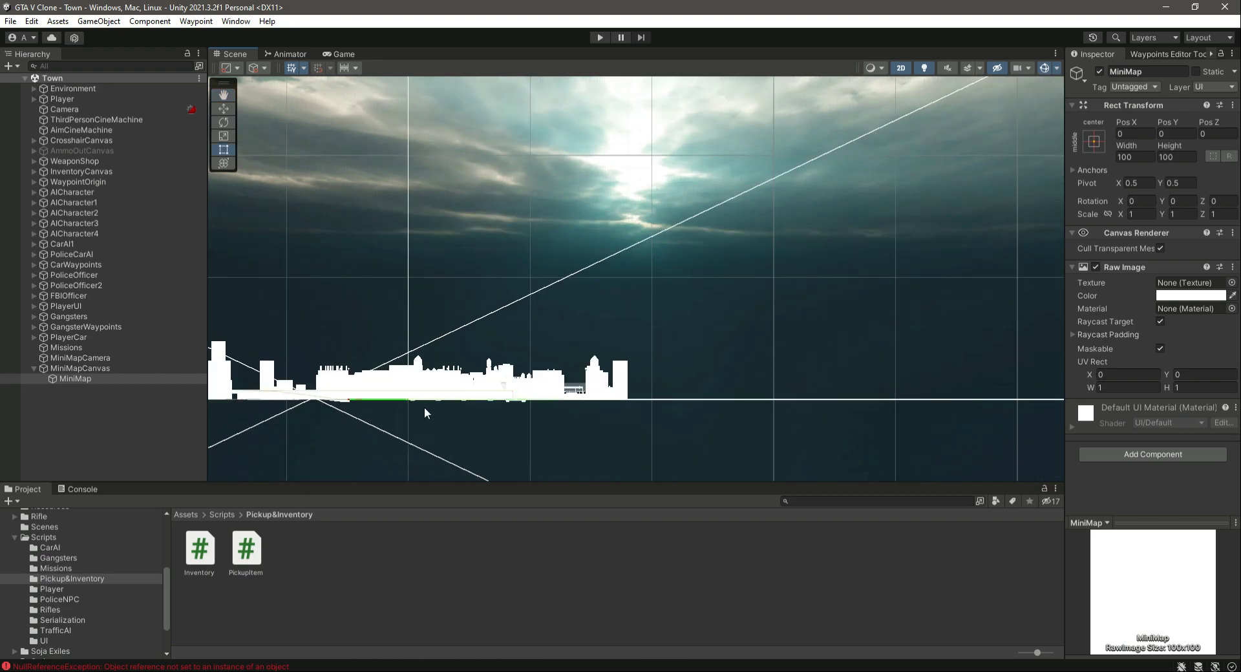
pyautogui.scroll(4, 523, 395)
pyautogui.moveTo(429, 422); pyautogui.dragTo(701, 466, button='middle')
pyautogui.scroll(-3, 704, 363)
pyautogui.scroll(-5, 706, 370)
pyautogui.moveTo(825, 305); pyautogui.dragTo(634, 370, button='middle')
pyautogui.scroll(-2, 714, 378)
pyautogui.moveTo(779, 390); pyautogui.dragTo(670, 382, button='middle')
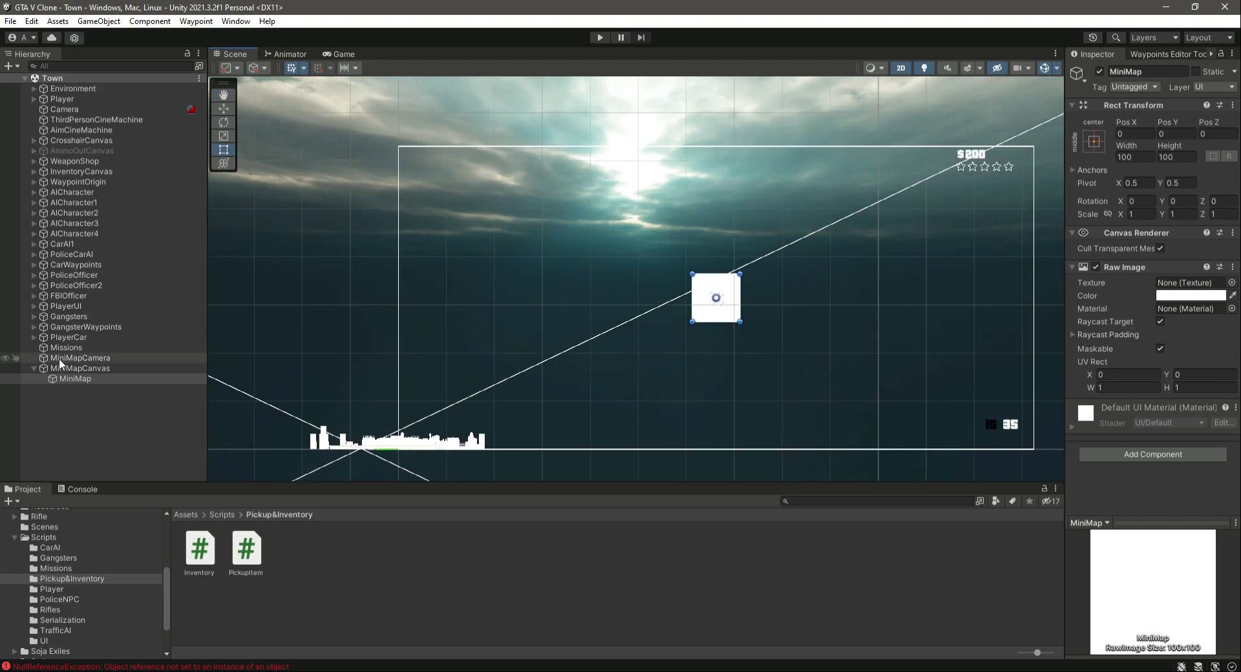
# Anchor the MiniMap to the bottom-left preset and check it in the Game view.
pyautogui.click(72, 378)
pyautogui.click(1094, 141)
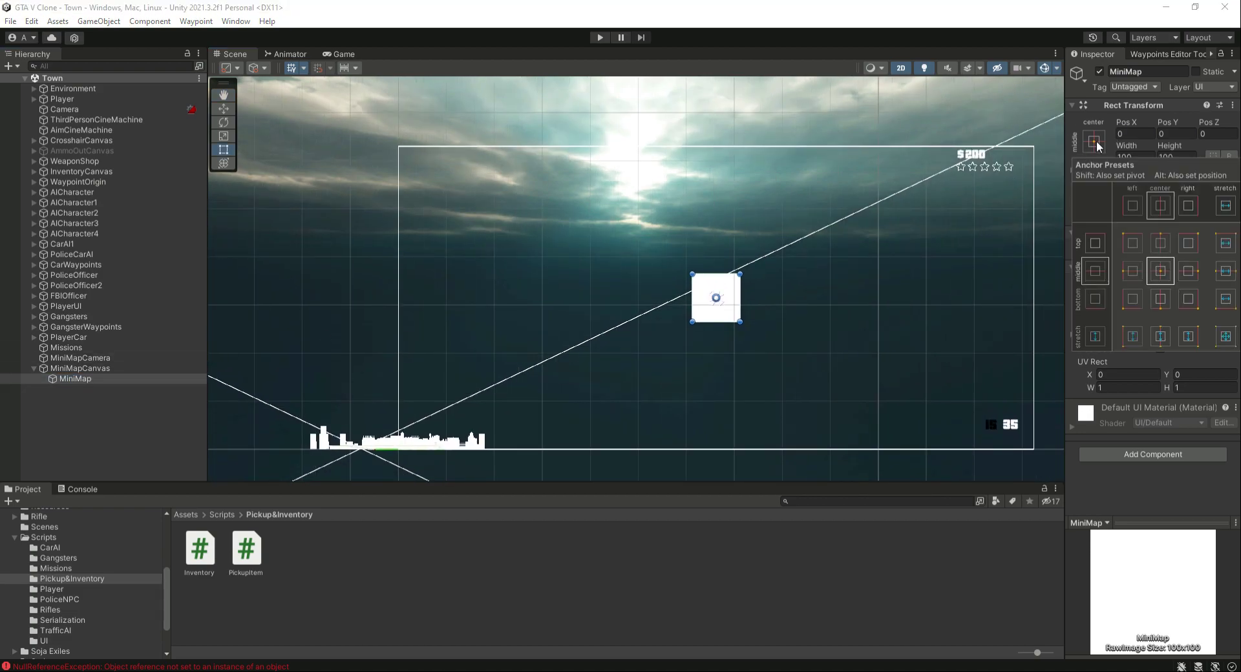
pyautogui.keyDown('alt'); pyautogui.click(1138, 300); pyautogui.keyUp('alt')
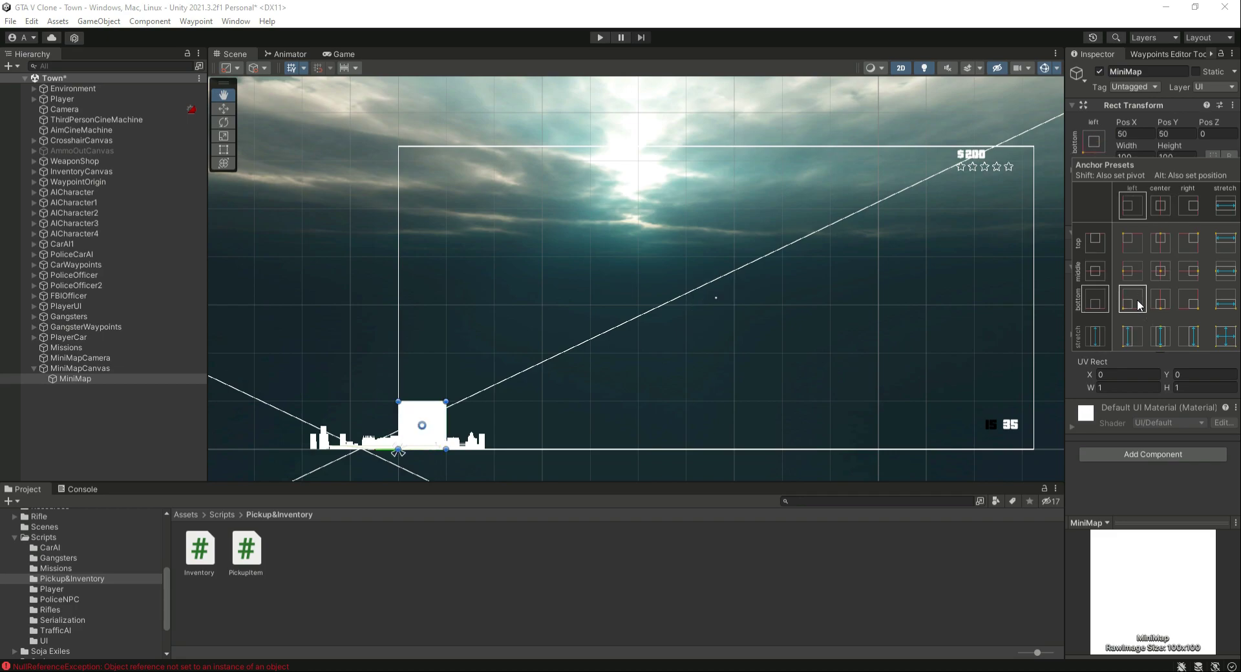
pyautogui.press('t')
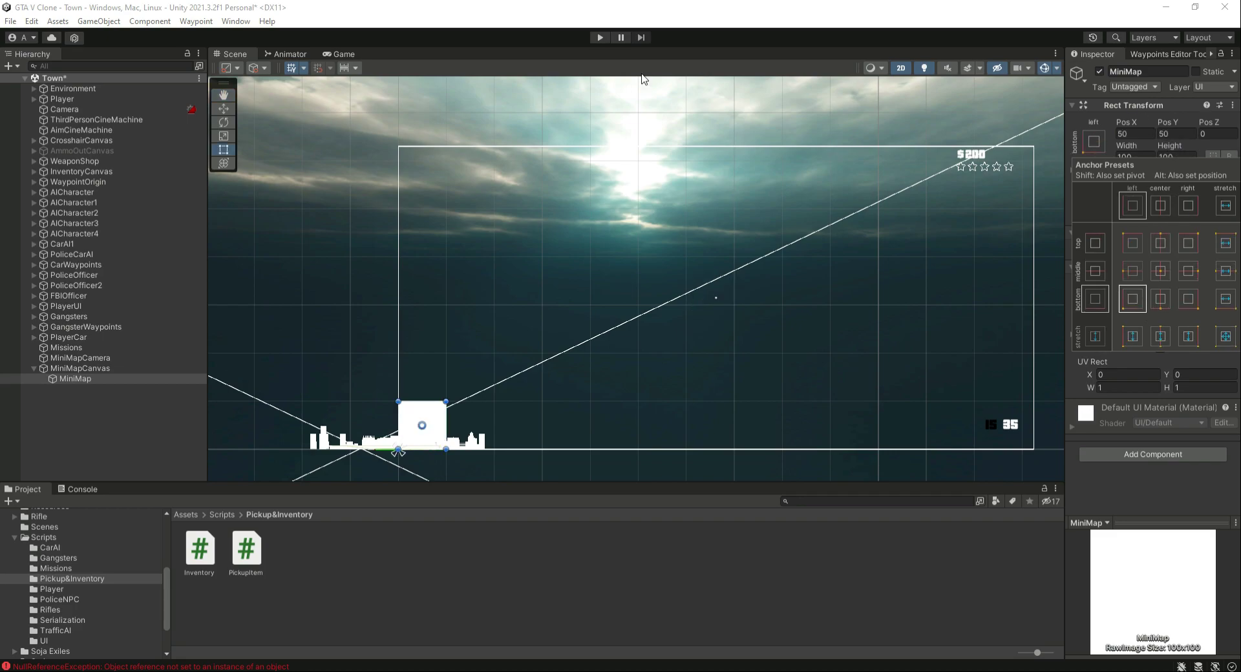
pyautogui.click(391, 21)
pyautogui.click(349, 55)
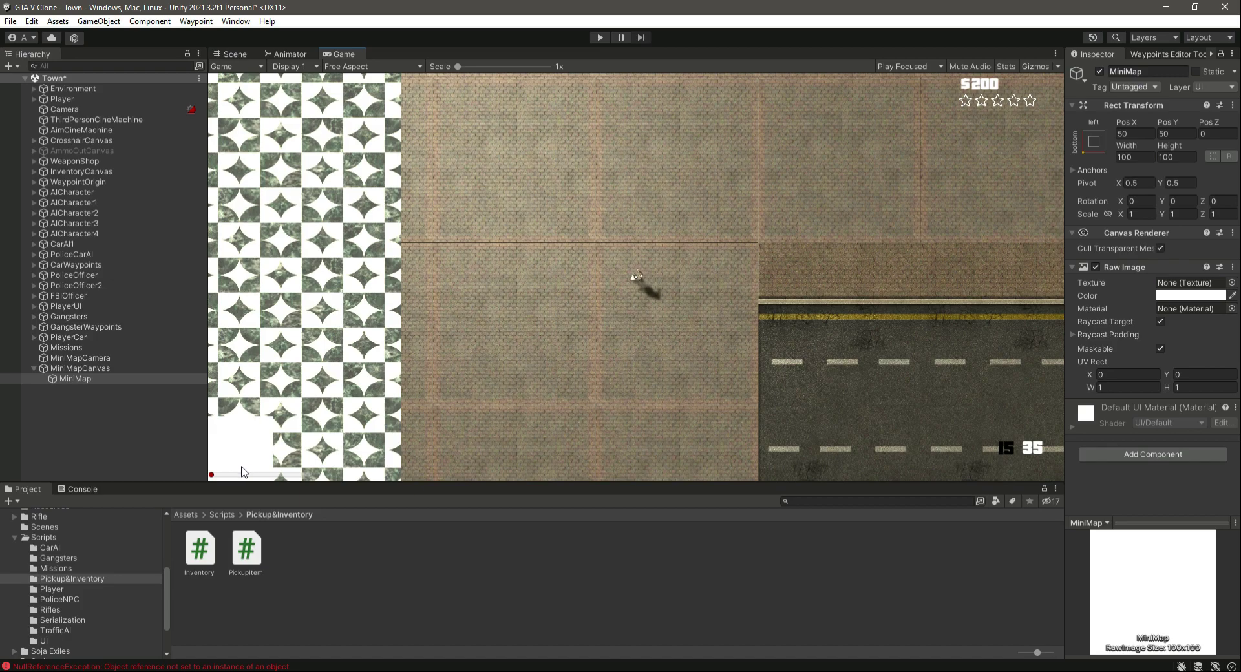
pyautogui.click(247, 54)
# Move the MiniMap up off the bottom edge and check it in the Game view.
pyautogui.press('w')
pyautogui.moveTo(423, 376); pyautogui.dragTo(427, 362)
pyautogui.click(341, 54)
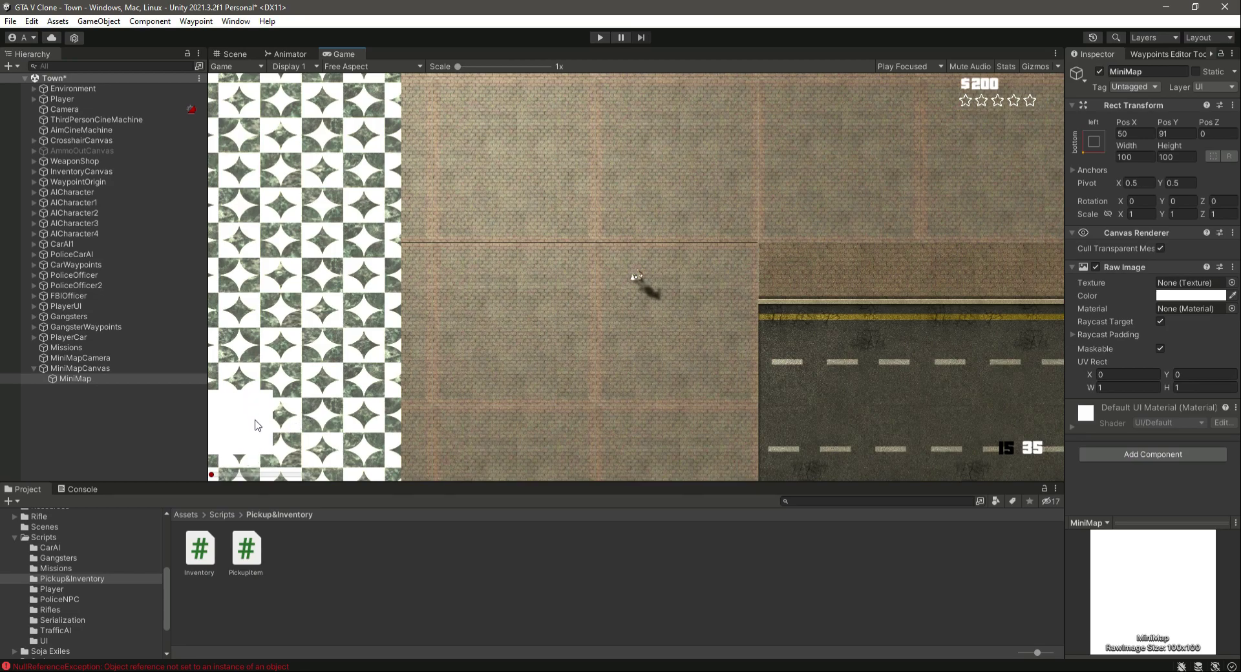
pyautogui.click(80, 379)
pyautogui.click(71, 370)
pyautogui.click(73, 378)
# Set the MiniMap's Width to 400 and Height to 300.
pyautogui.click(1144, 157)
pyautogui.write('400')
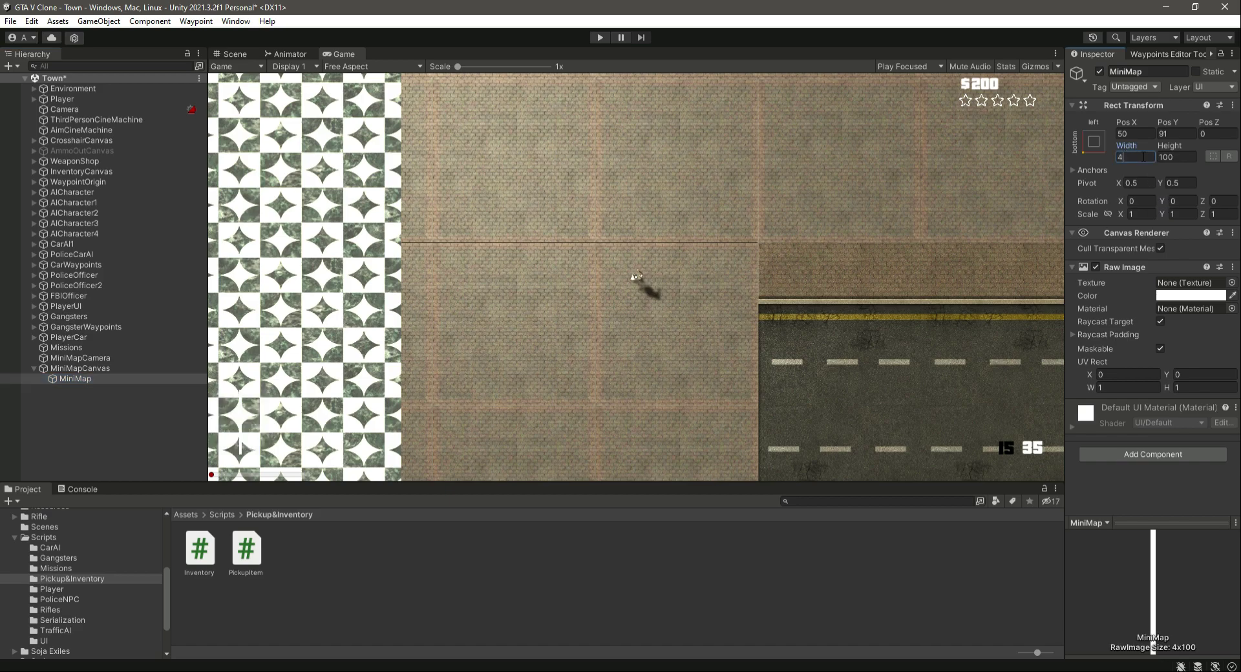
pyautogui.press('Tab')
pyautogui.write('300')
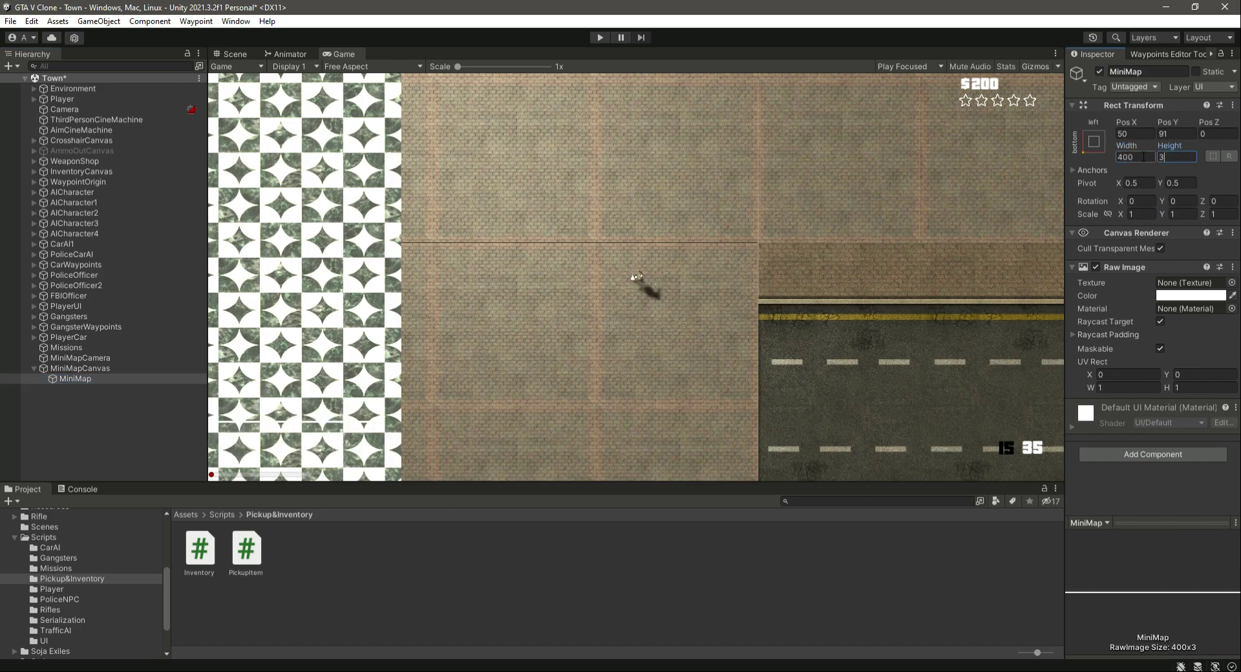
# Move the MiniMap up and right toward the lower-left corner, then check it in the Game view.
pyautogui.click(233, 54)
pyautogui.moveTo(427, 363); pyautogui.dragTo(457, 324)
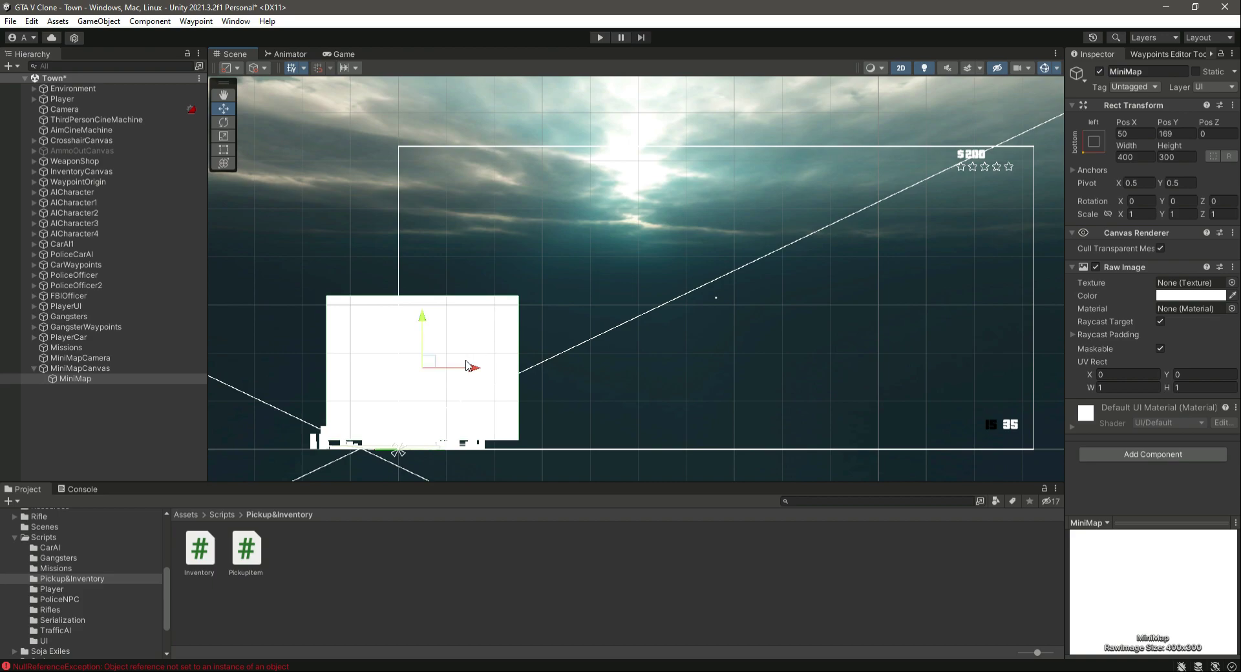
pyautogui.moveTo(478, 370); pyautogui.dragTo(550, 368)
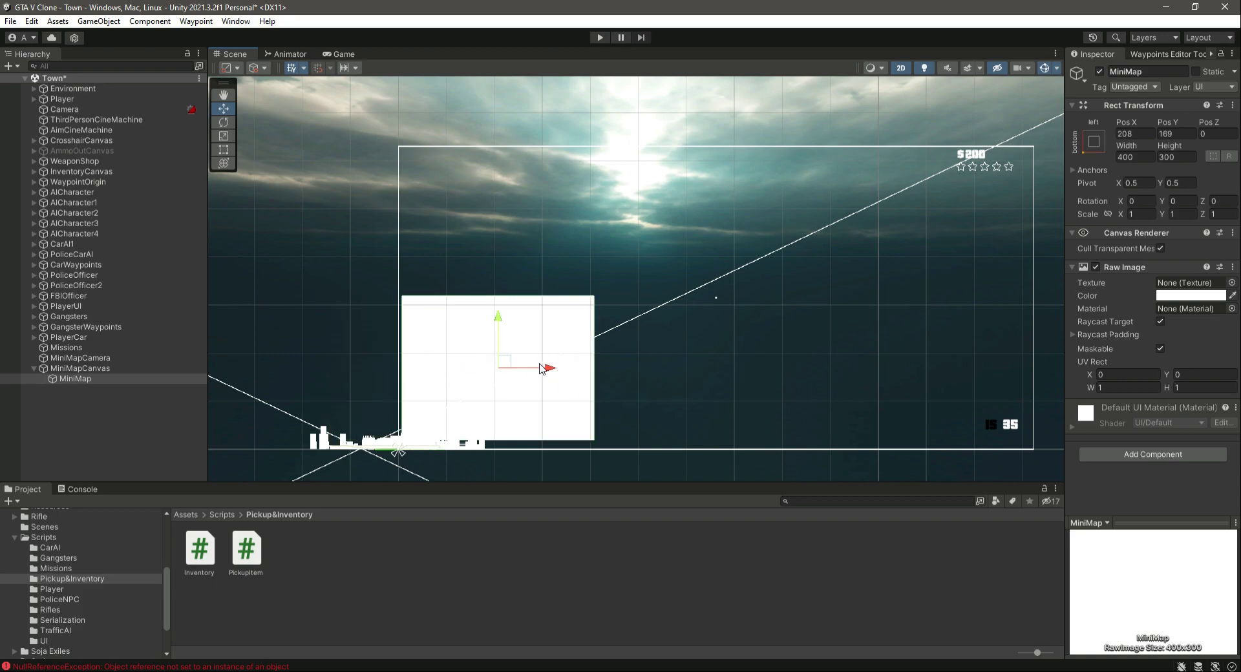
pyautogui.click(345, 53)
pyautogui.click(1055, 54)
# Maximize the Game view to full editor size, then restore the normal layout, twice.
pyautogui.click(1099, 101)
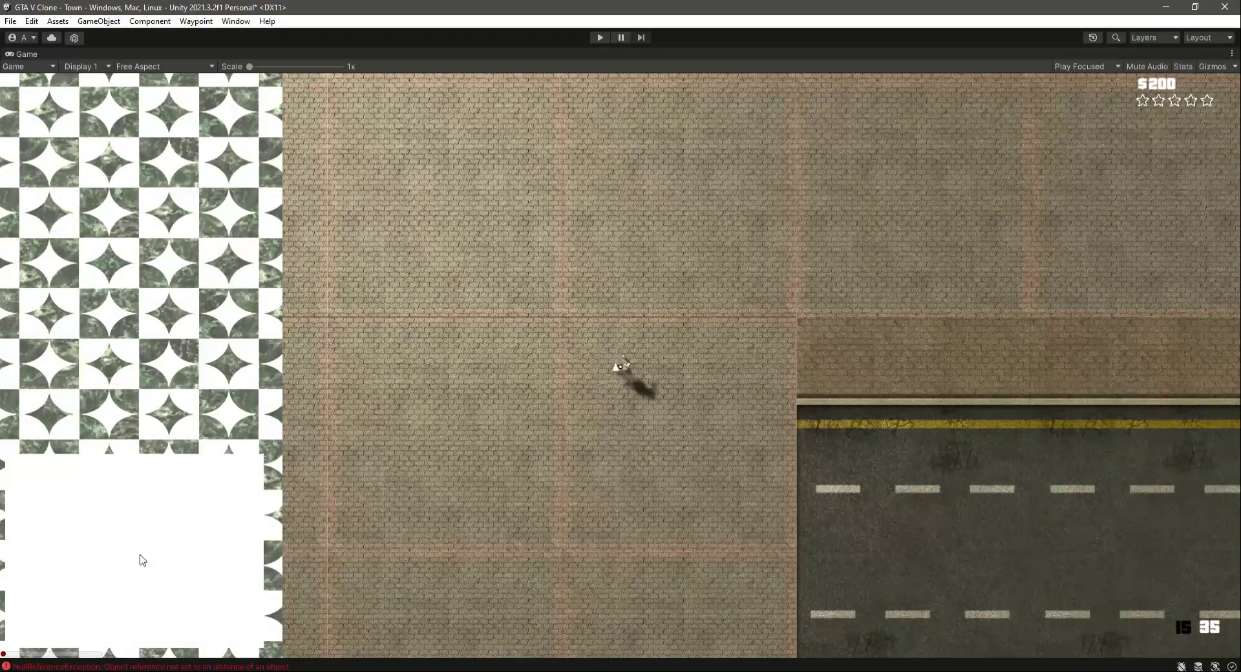
pyautogui.click(1232, 54)
pyautogui.click(1099, 100)
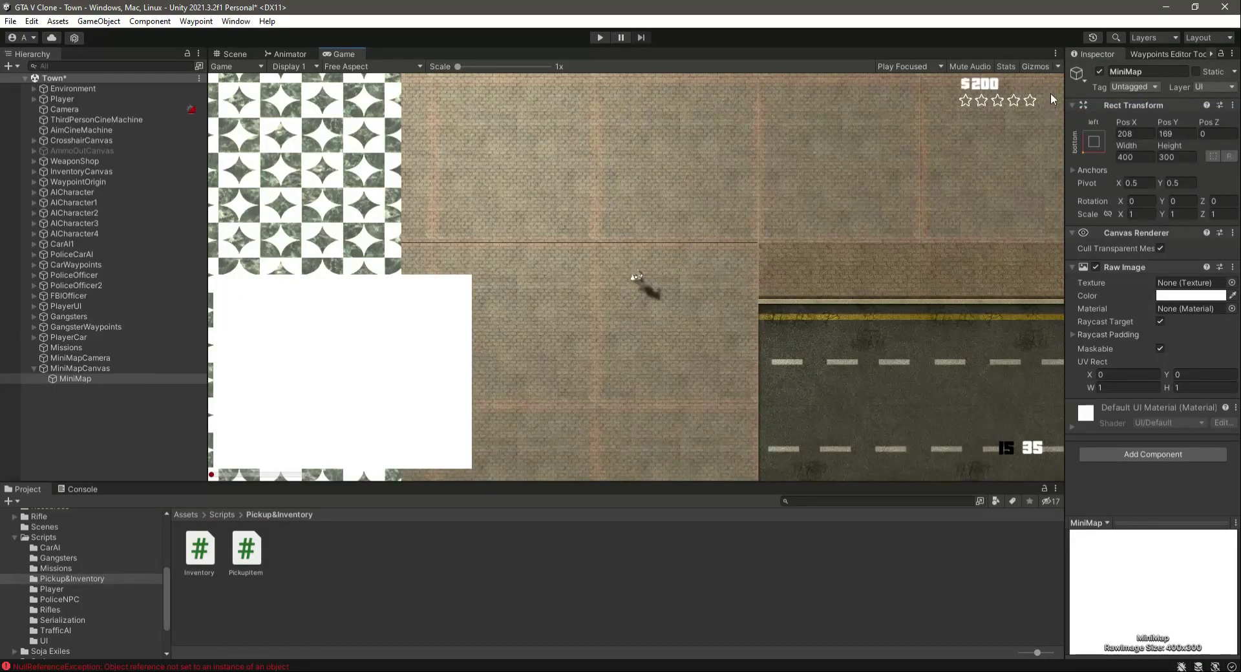
pyautogui.click(1055, 54)
pyautogui.click(1088, 100)
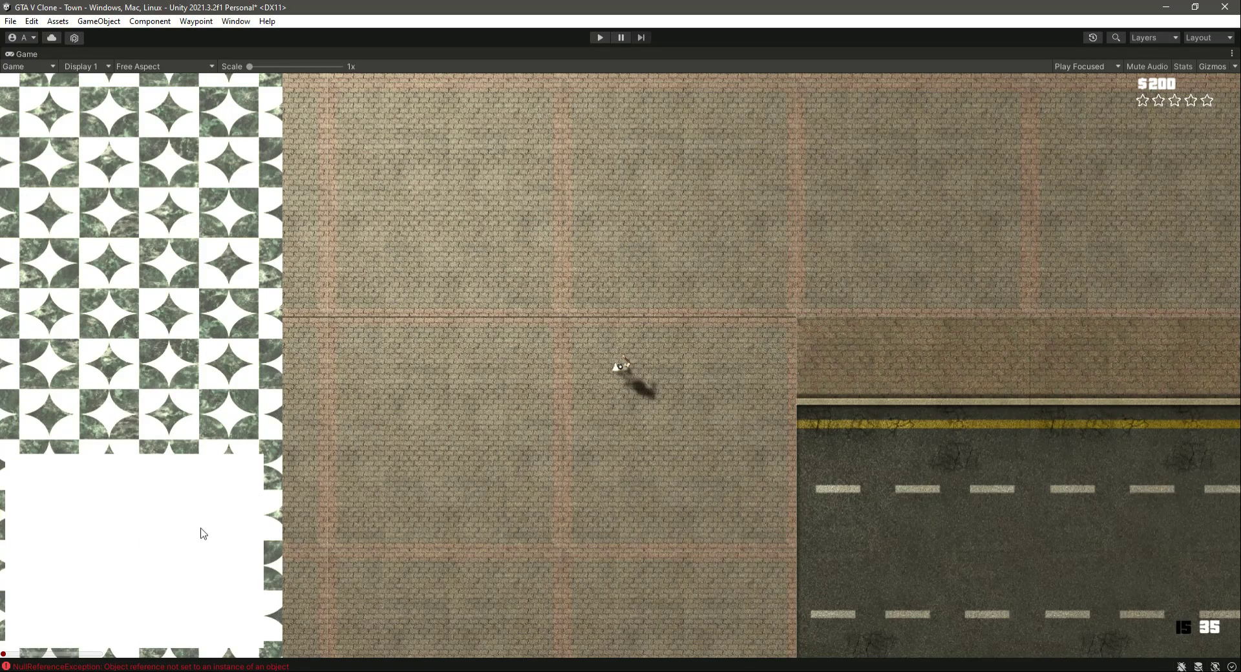
pyautogui.click(1232, 54)
pyautogui.click(1093, 101)
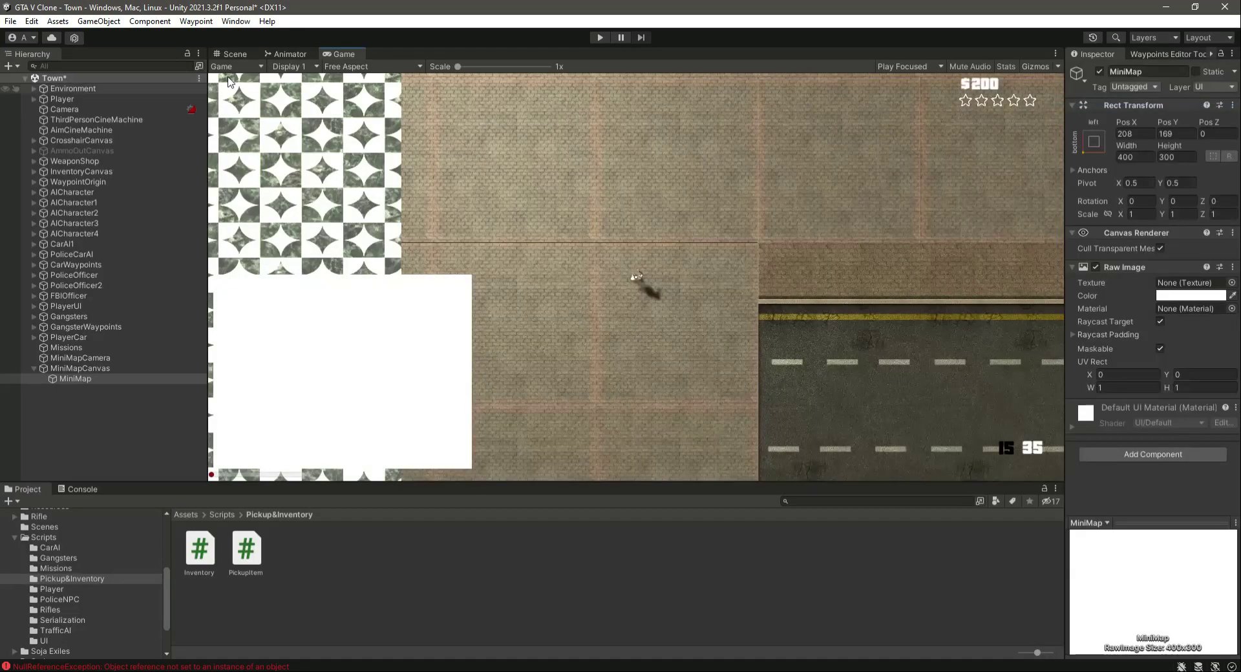
# Toggle between the Scene and Game views, ending on the Scene view of the white MiniMap canvas.
pyautogui.click(233, 54)
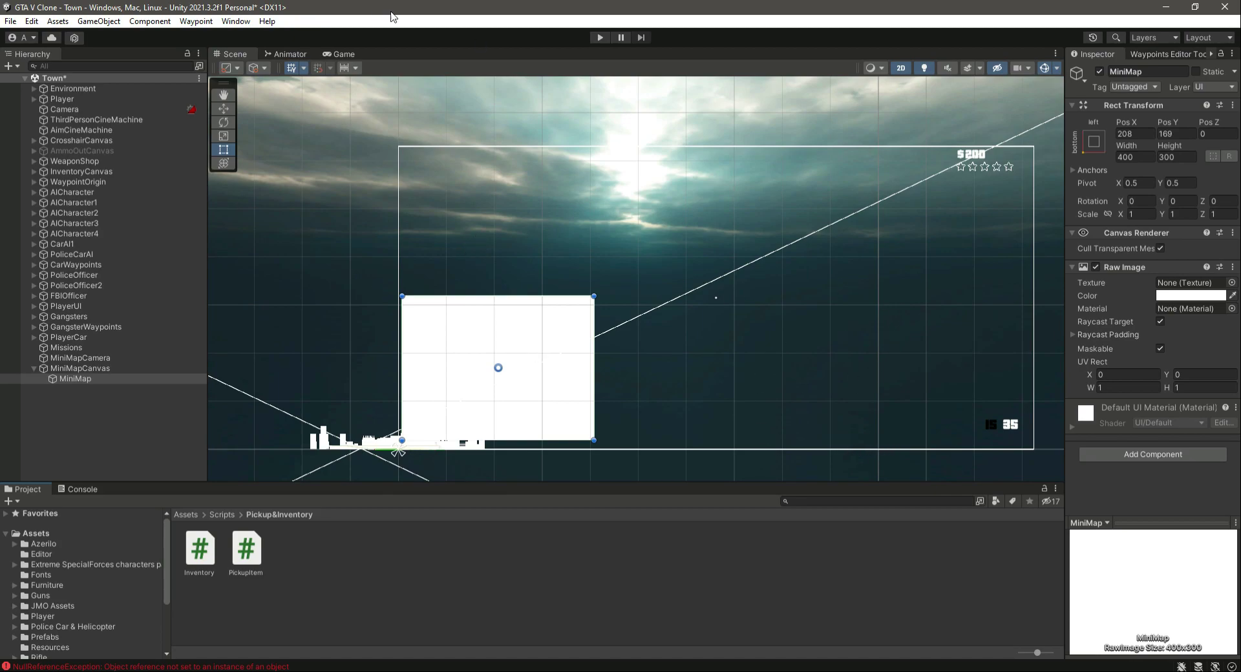
pyautogui.click(341, 54)
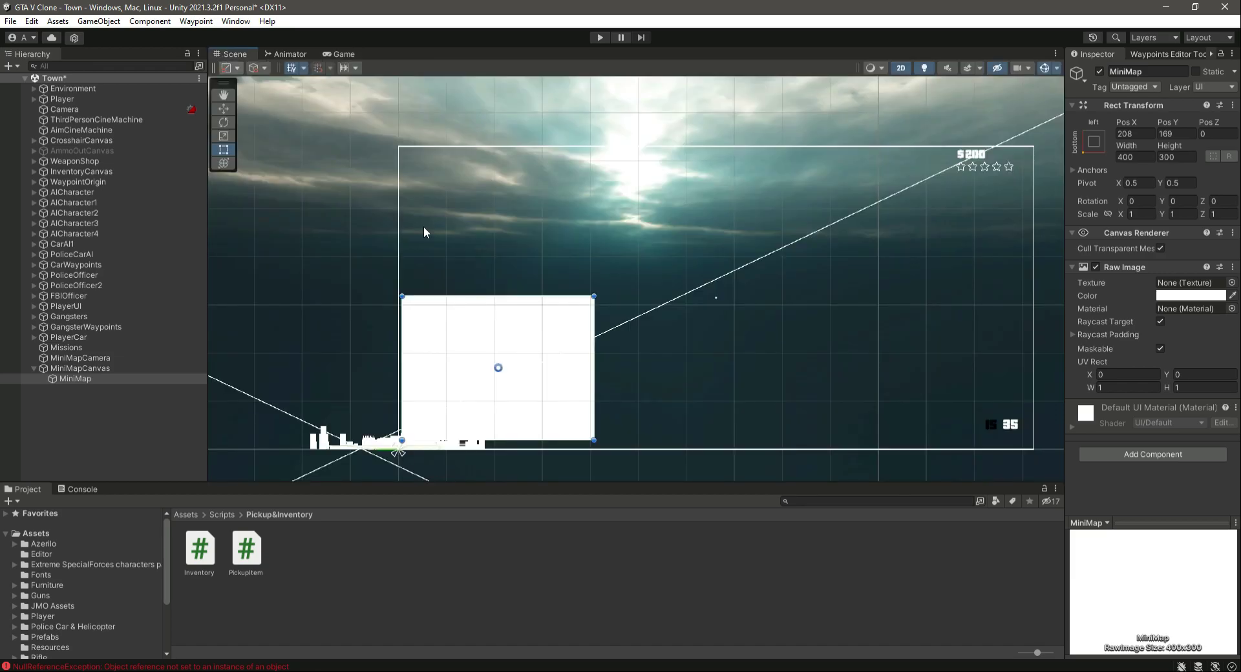
pyautogui.click(233, 54)
# Add a Render Texture asset in the Assets folder via Create > Render Texture, named MiniMapRenderTexture.
pyautogui.click(32, 533)
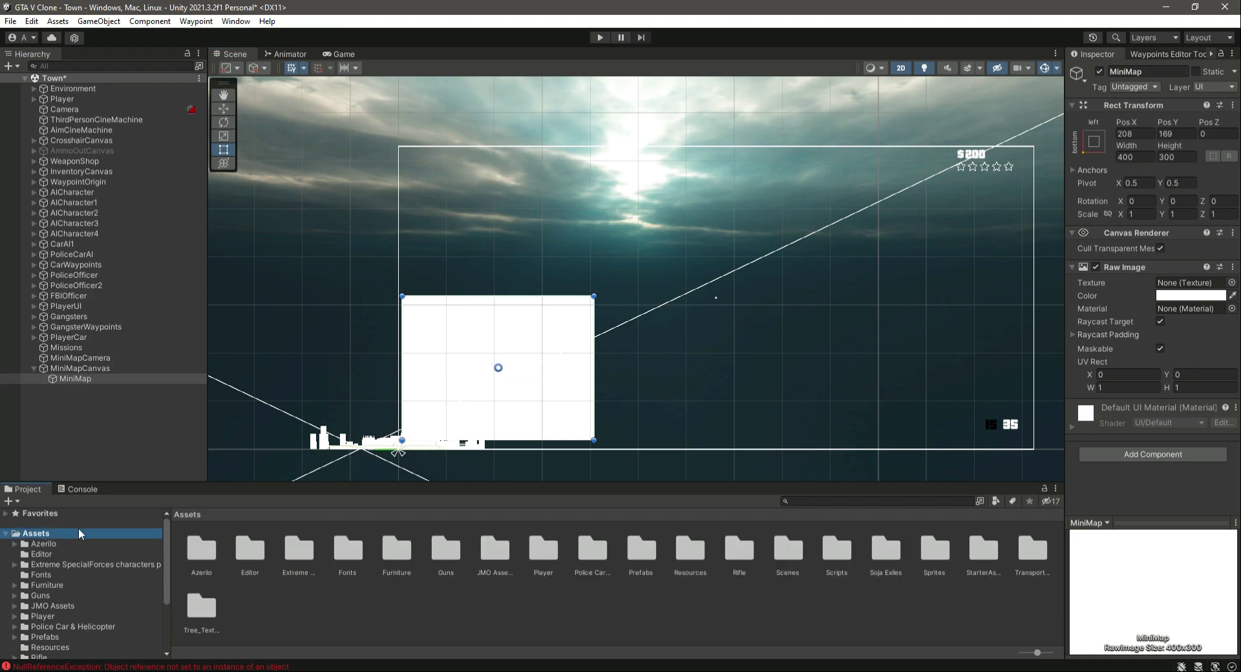
pyautogui.rightClick(422, 622)
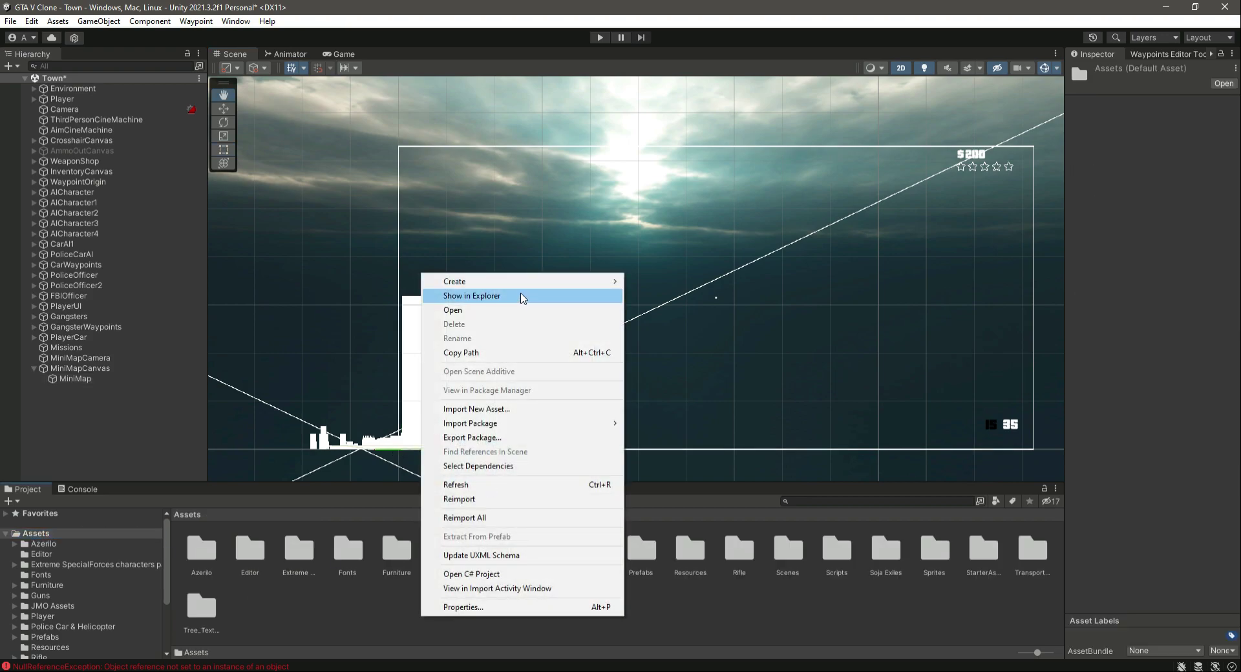
pyautogui.moveTo(543, 281)
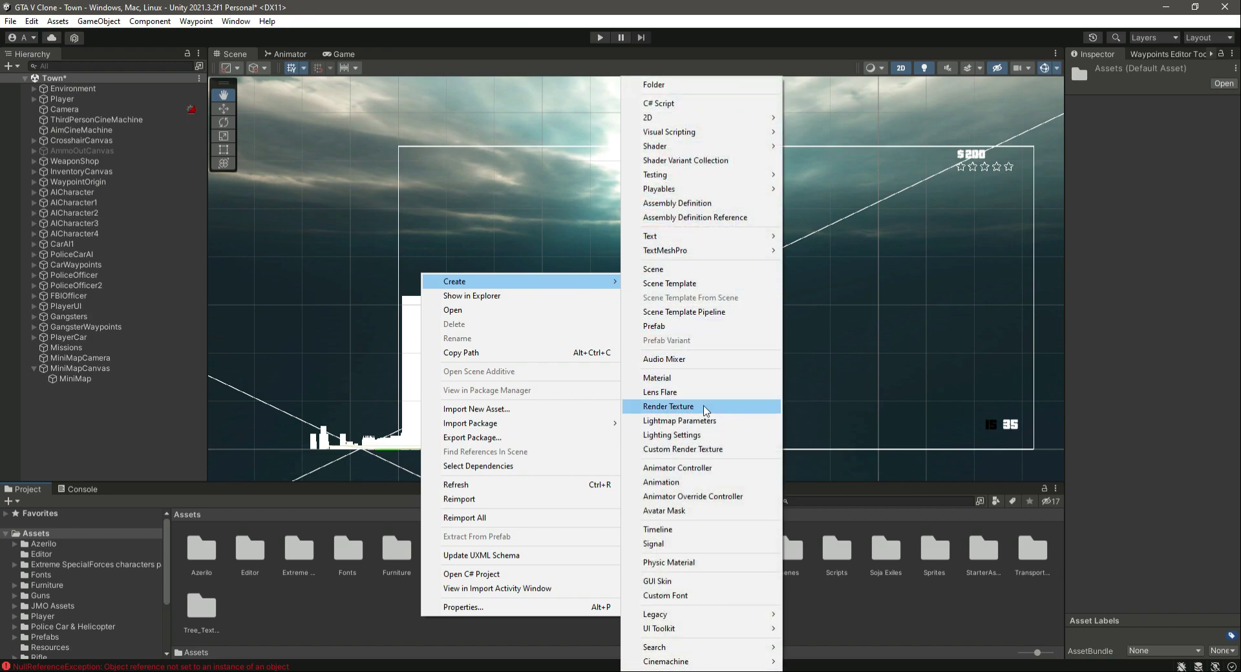
pyautogui.click(697, 406)
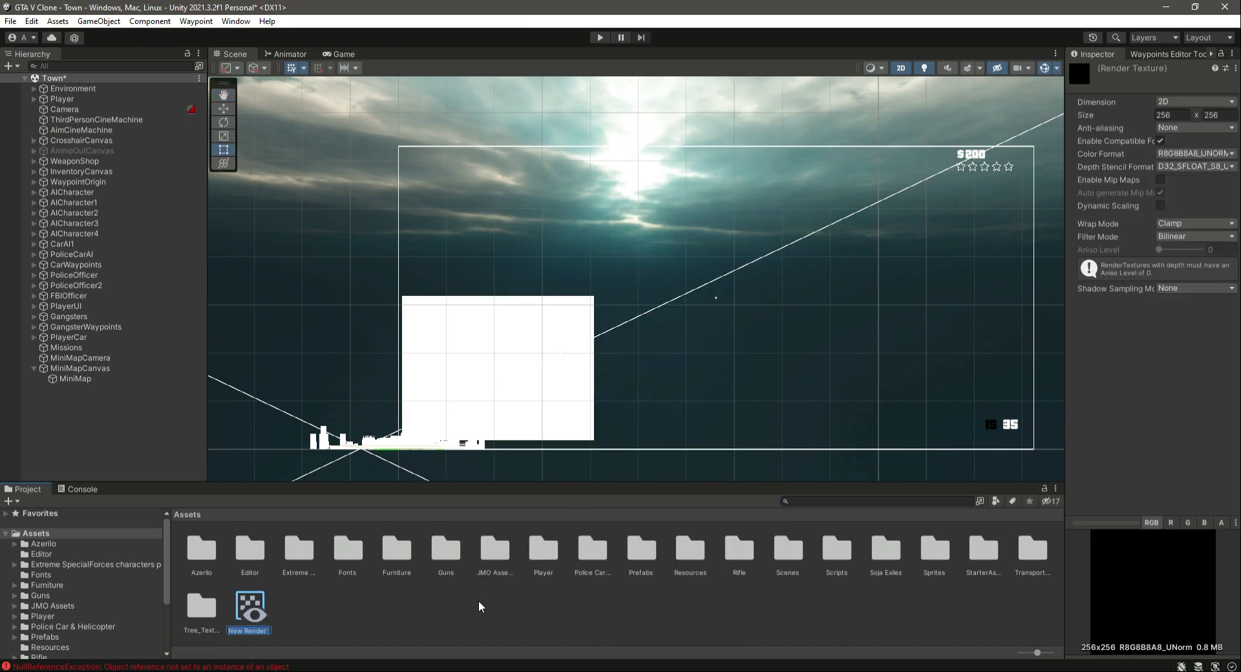
pyautogui.write('MiniMapRenderTexture')
pyautogui.press('Return')
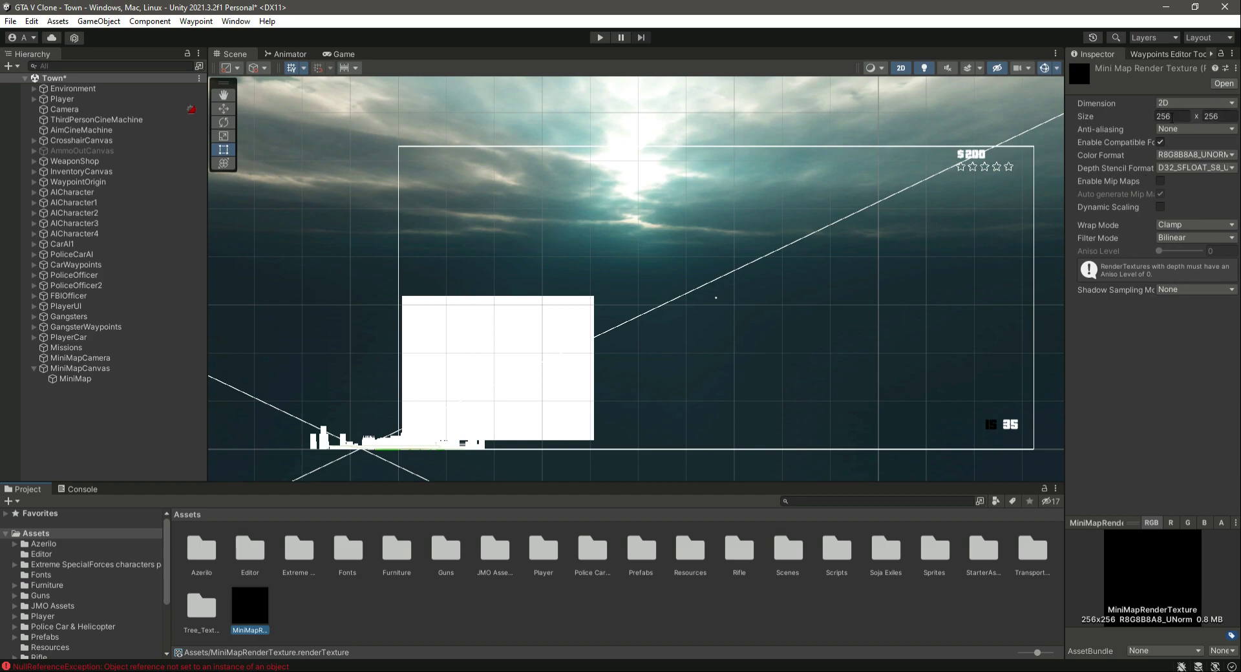
# Set MiniMapRenderTexture's size to 400 x 300 in the Inspector and save the scene.
pyautogui.click(82, 381)
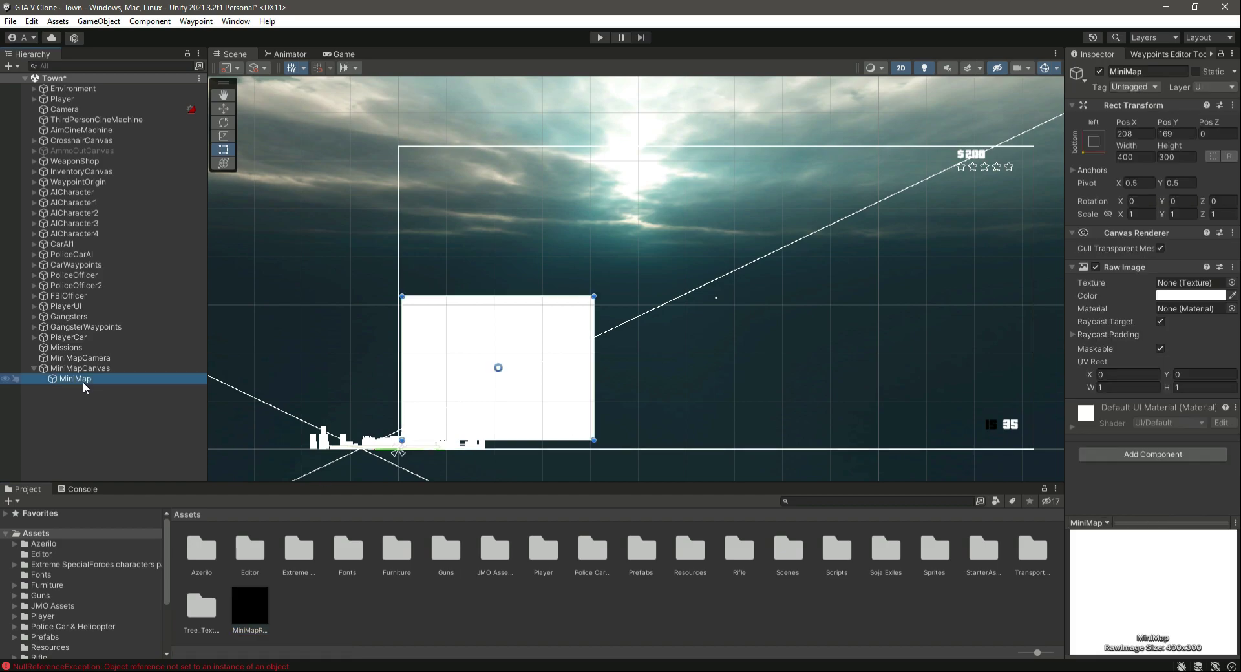
pyautogui.click(247, 607)
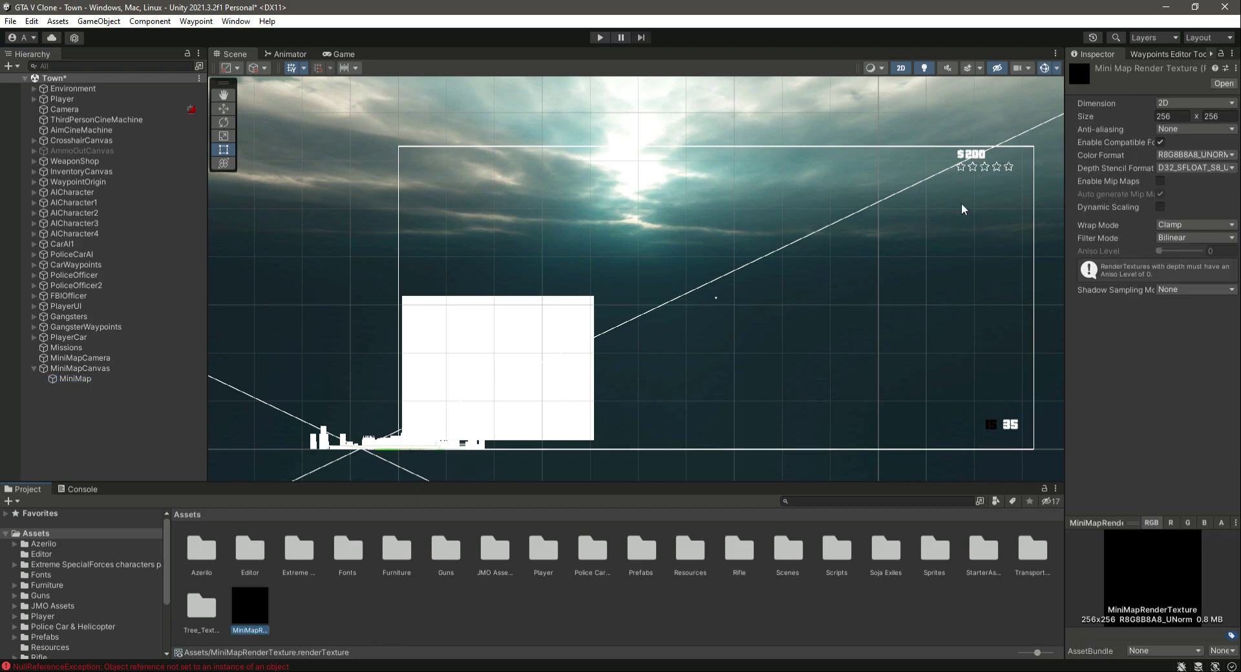
pyautogui.click(1182, 115)
pyautogui.write('400')
pyautogui.press('Tab')
pyautogui.write('300')
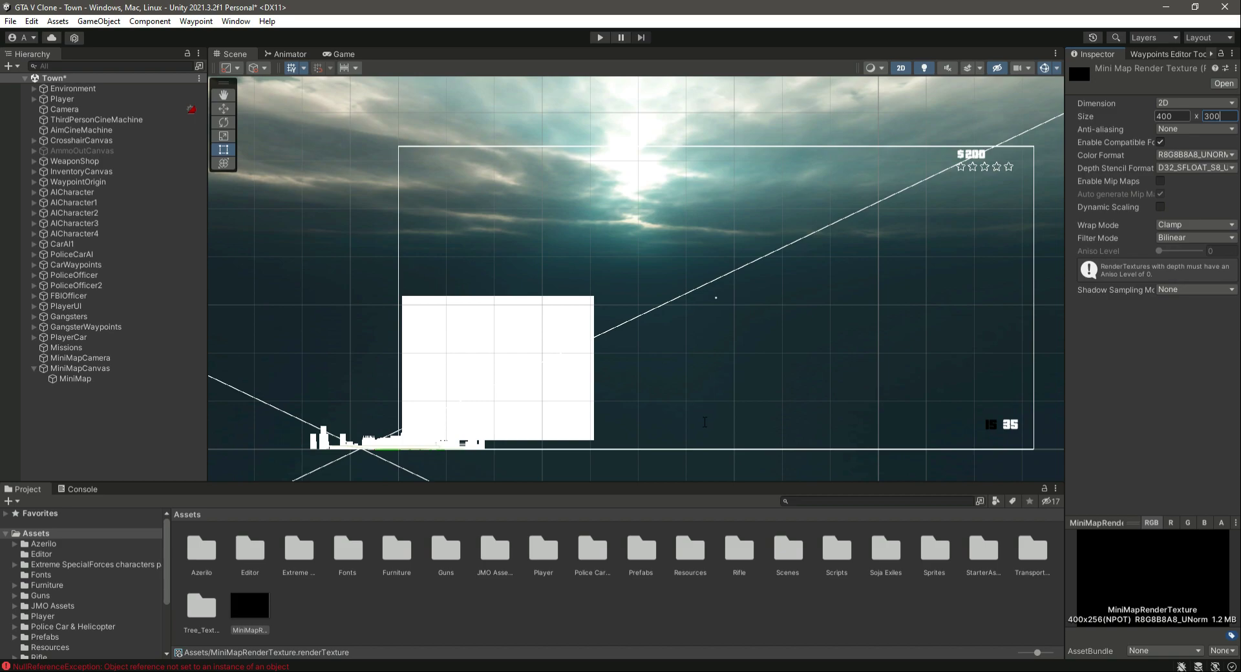
pyautogui.press('Return')
pyautogui.hotkey('ctrl', 's')
pyautogui.click(91, 359)
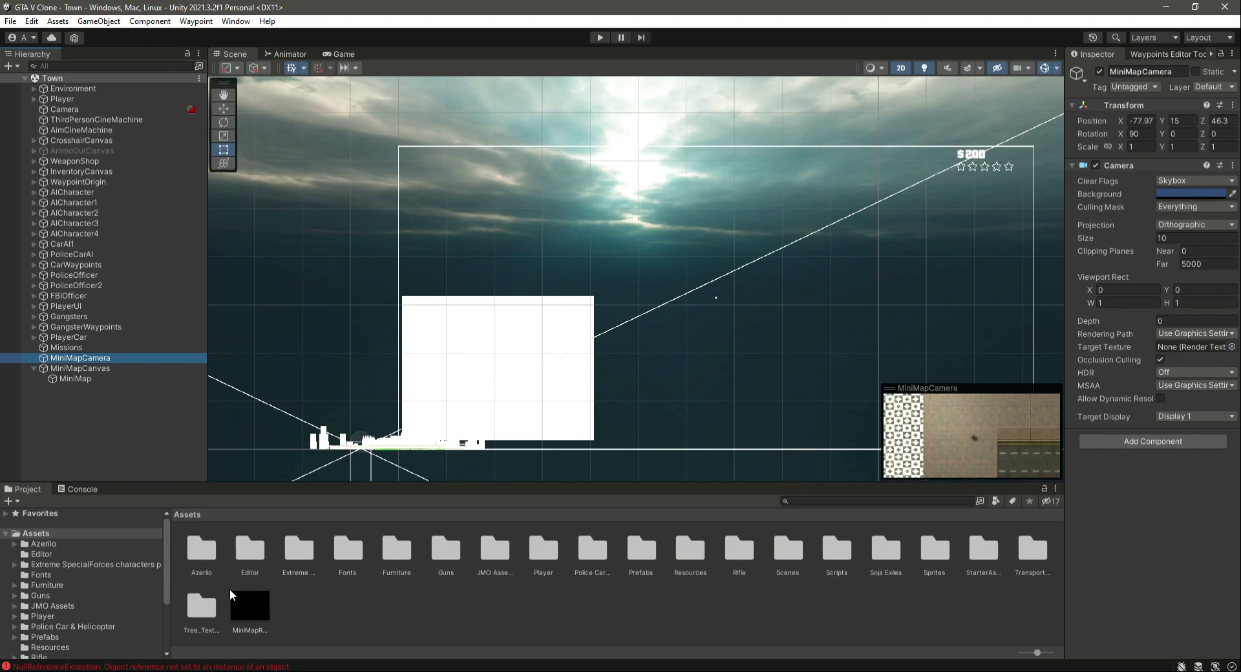
# Assign MiniMapRenderTexture as MiniMapCamera's Target Texture and check the Game view.
pyautogui.moveTo(254, 599); pyautogui.dragTo(1185, 349)
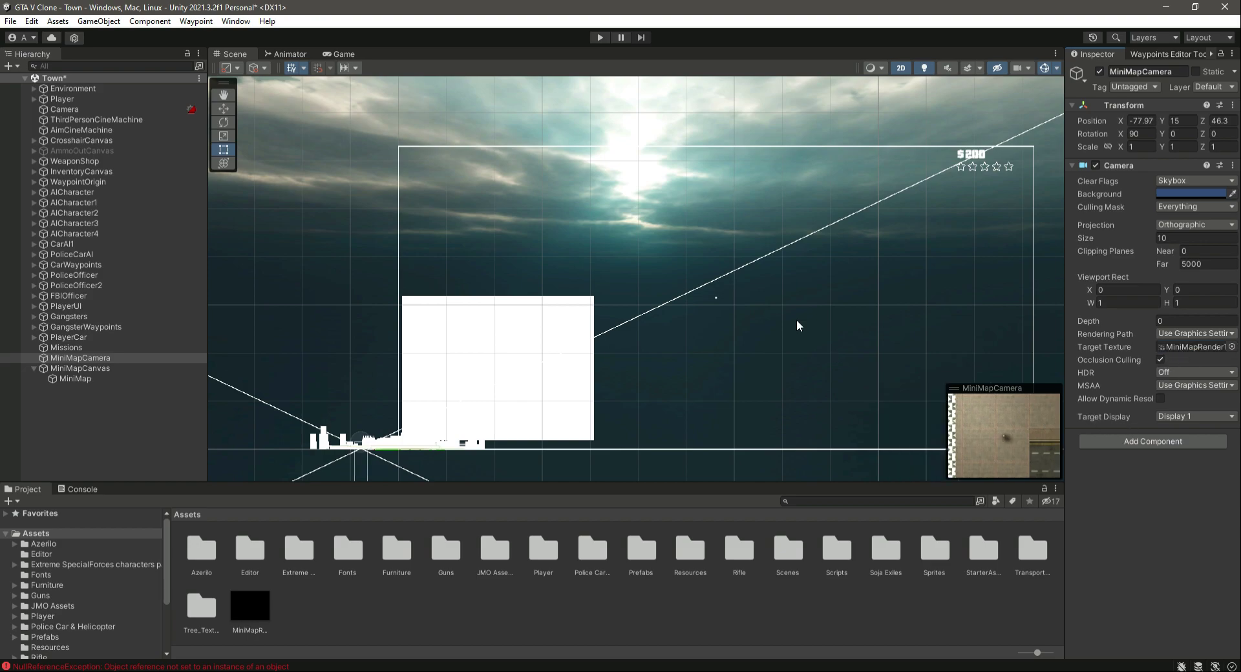
pyautogui.click(345, 54)
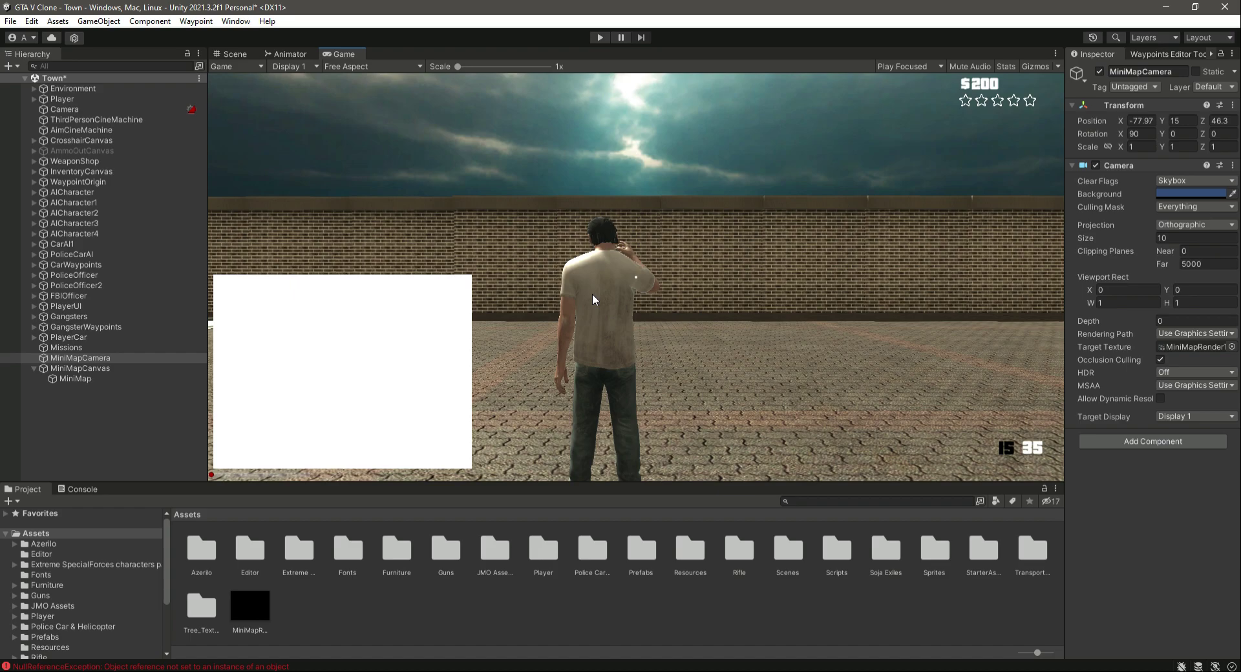
pyautogui.click(65, 108)
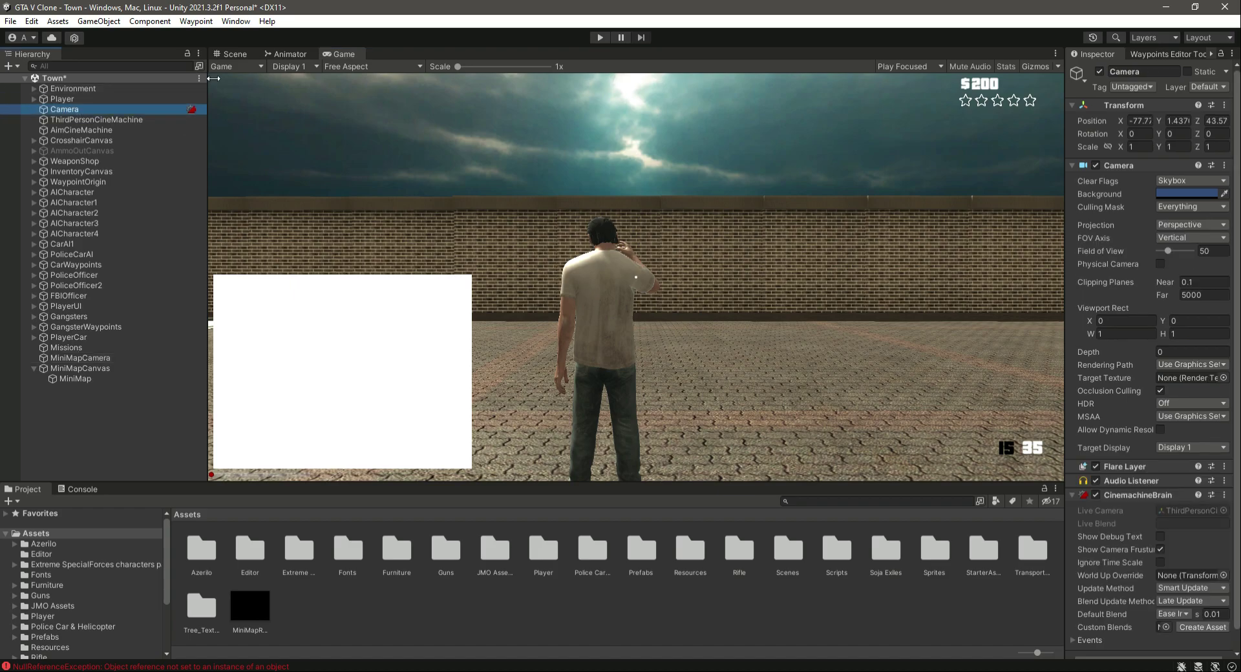
pyautogui.click(234, 54)
pyautogui.click(107, 358)
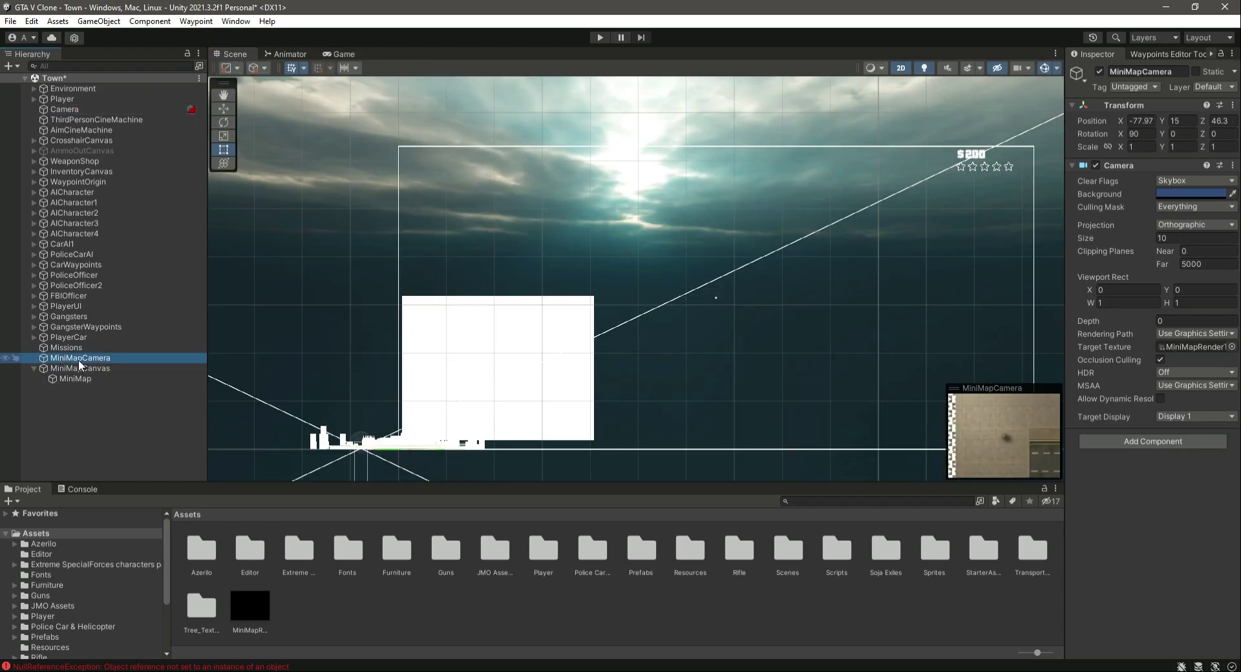
# Preview MiniMapRenderTexture's top-down render in the Inspector, enlarging then shrinking the preview.
pyautogui.click(252, 606)
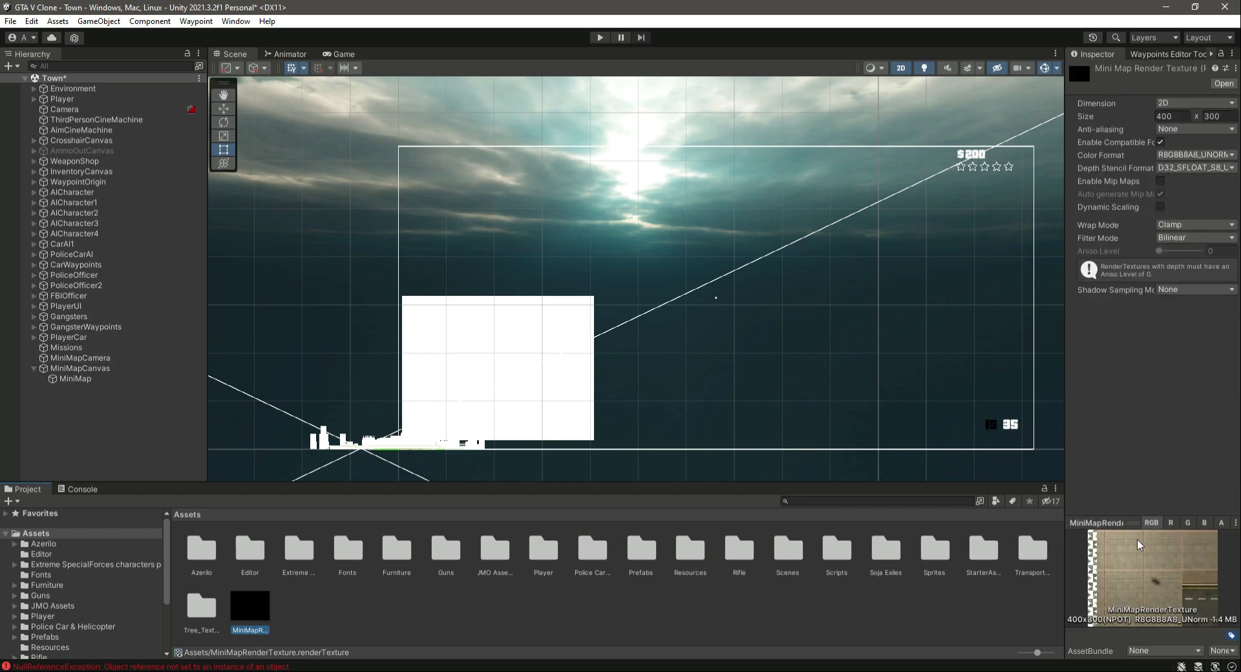
pyautogui.moveTo(1127, 523); pyautogui.dragTo(1132, 516)
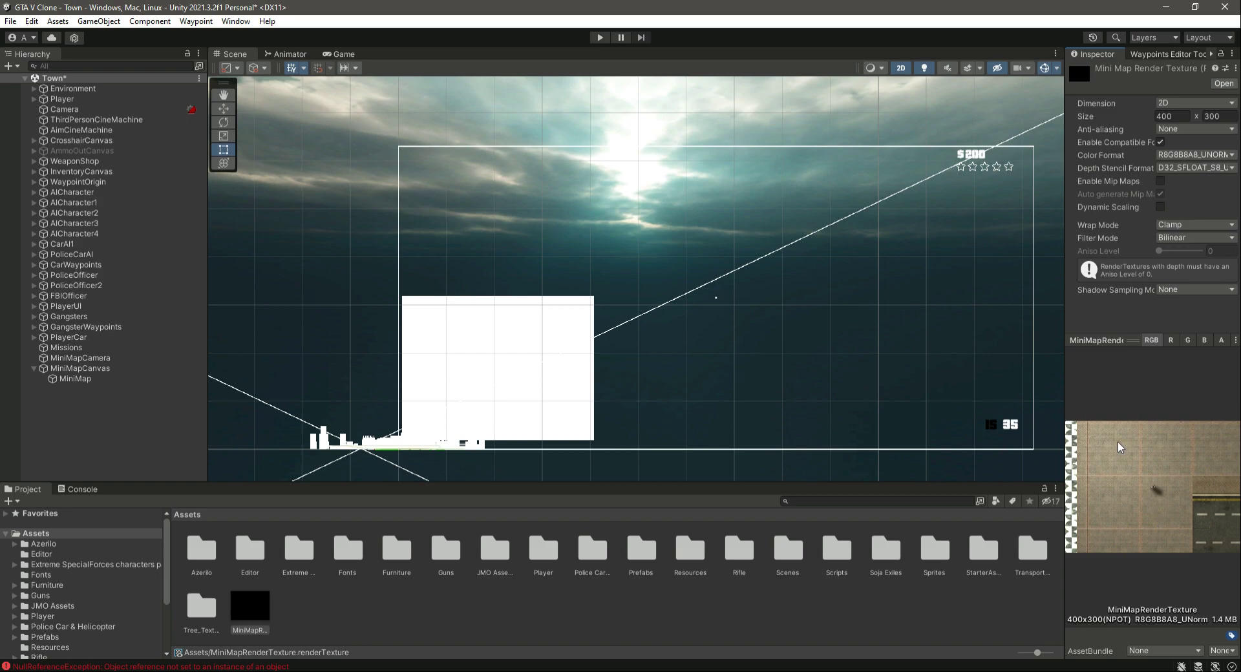
pyautogui.moveTo(1122, 340); pyautogui.dragTo(1135, 482)
pyautogui.click(569, 629)
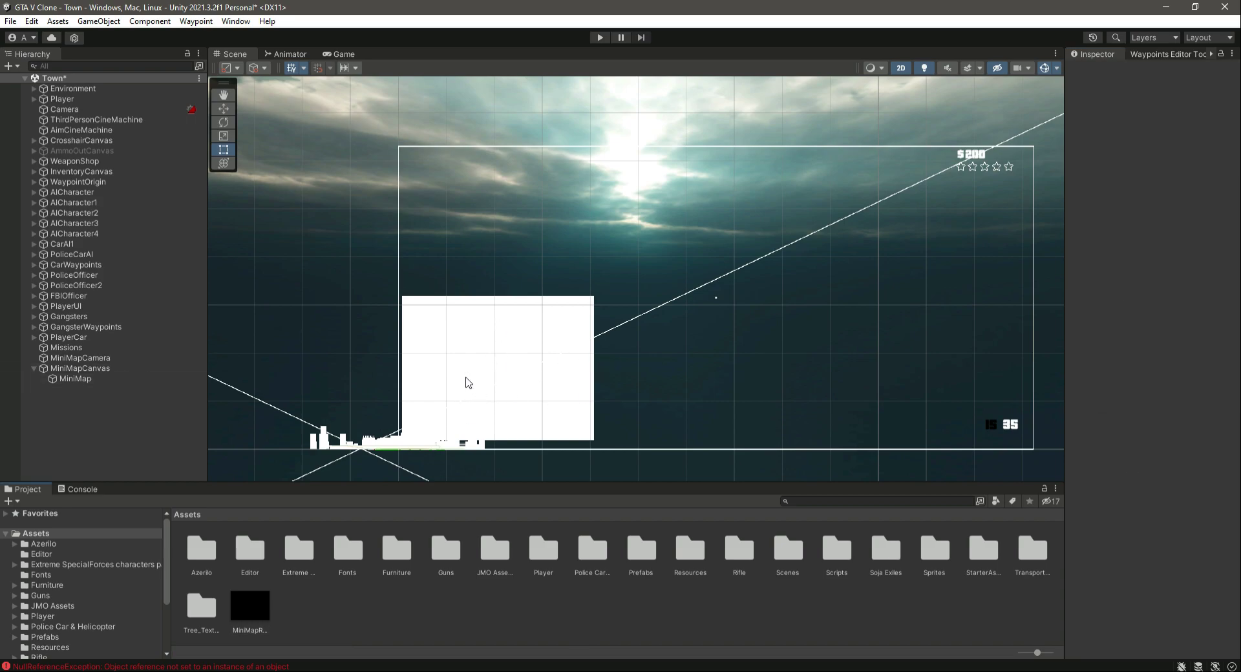
# Put MiniMapRenderTexture into the MiniMap raw image's Texture field.
pyautogui.click(334, 53)
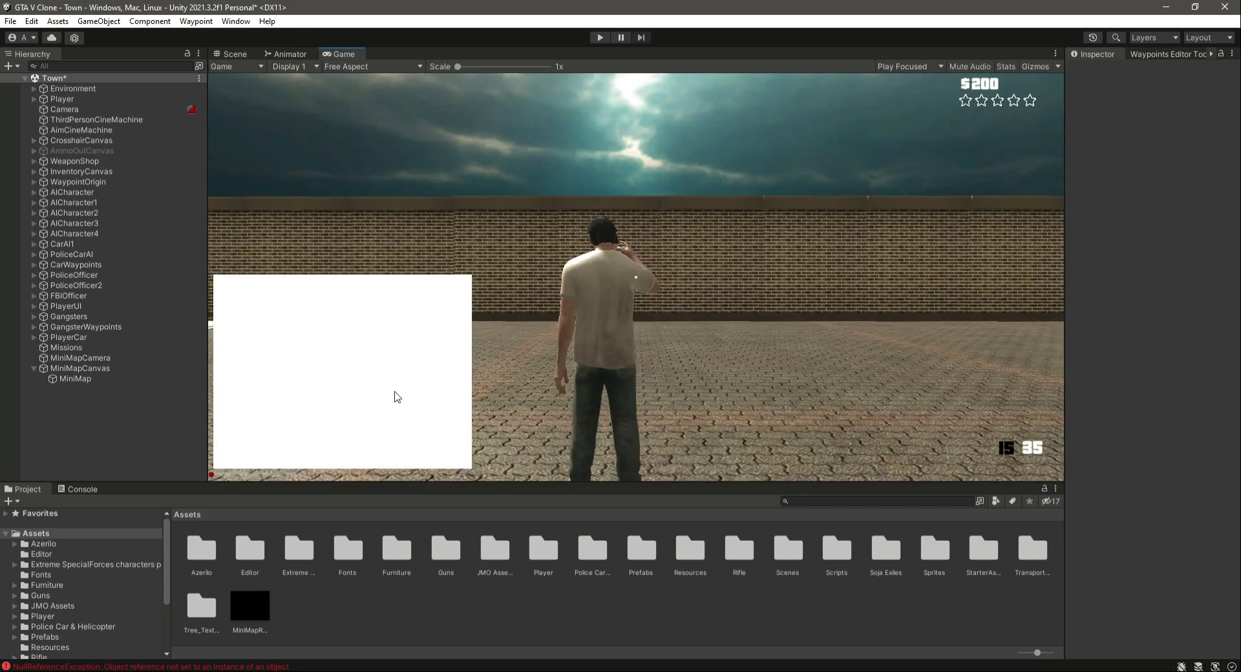
pyautogui.click(118, 382)
pyautogui.click(78, 368)
pyautogui.click(79, 378)
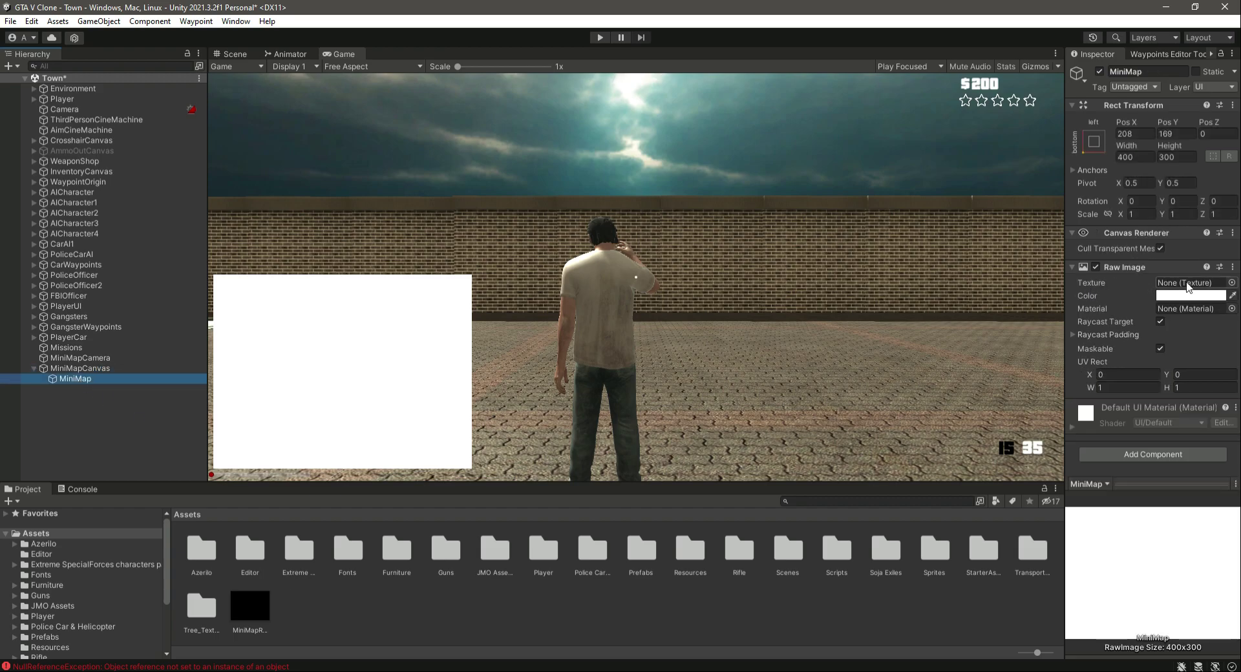
pyautogui.moveTo(248, 602); pyautogui.dragTo(1177, 279)
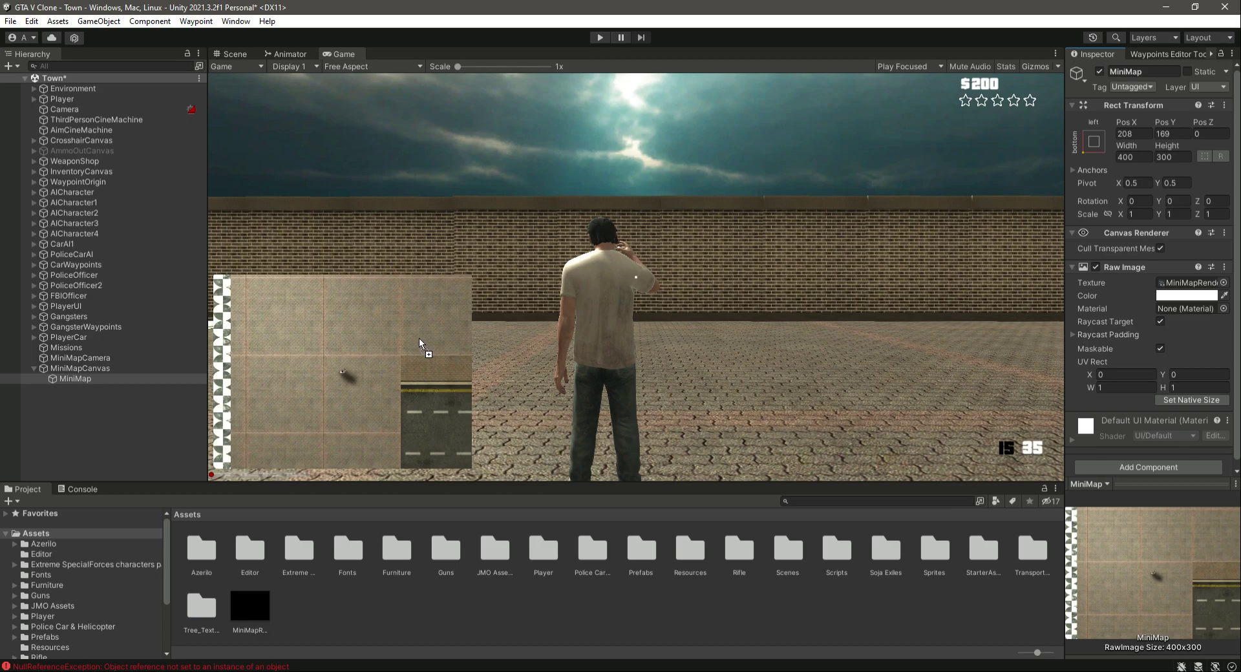
# Review the reported console error, then show the Game view maximized.
pyautogui.click(235, 52)
pyautogui.click(84, 490)
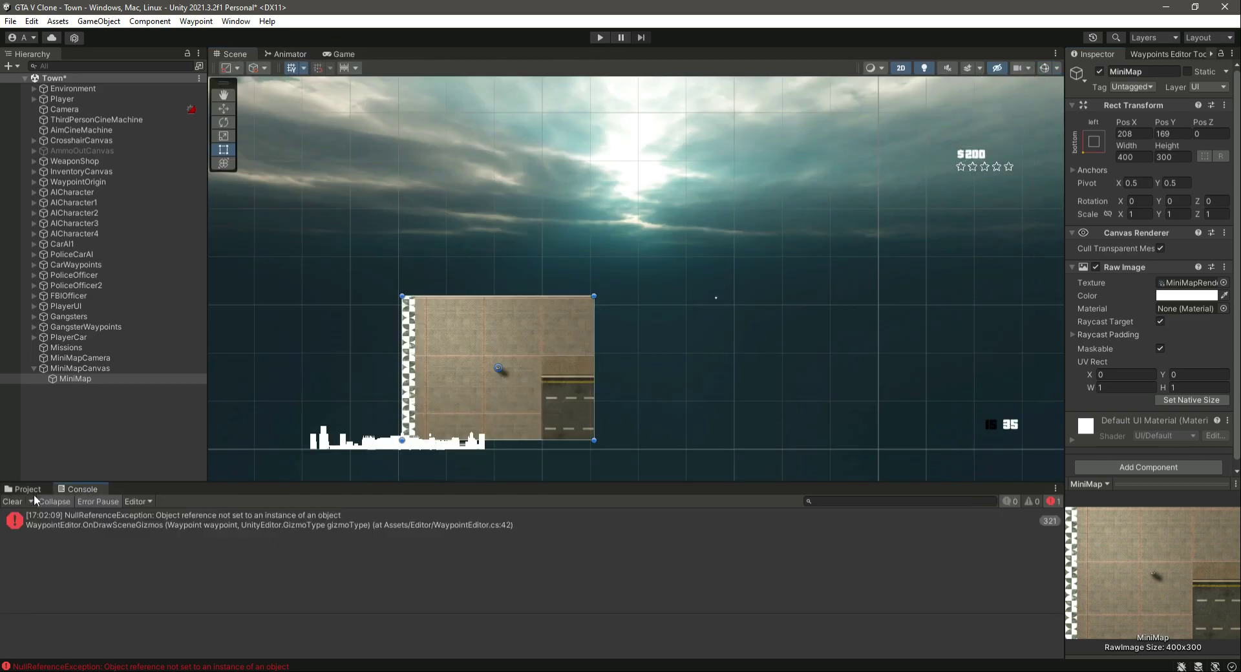
pyautogui.click(26, 489)
pyautogui.click(340, 53)
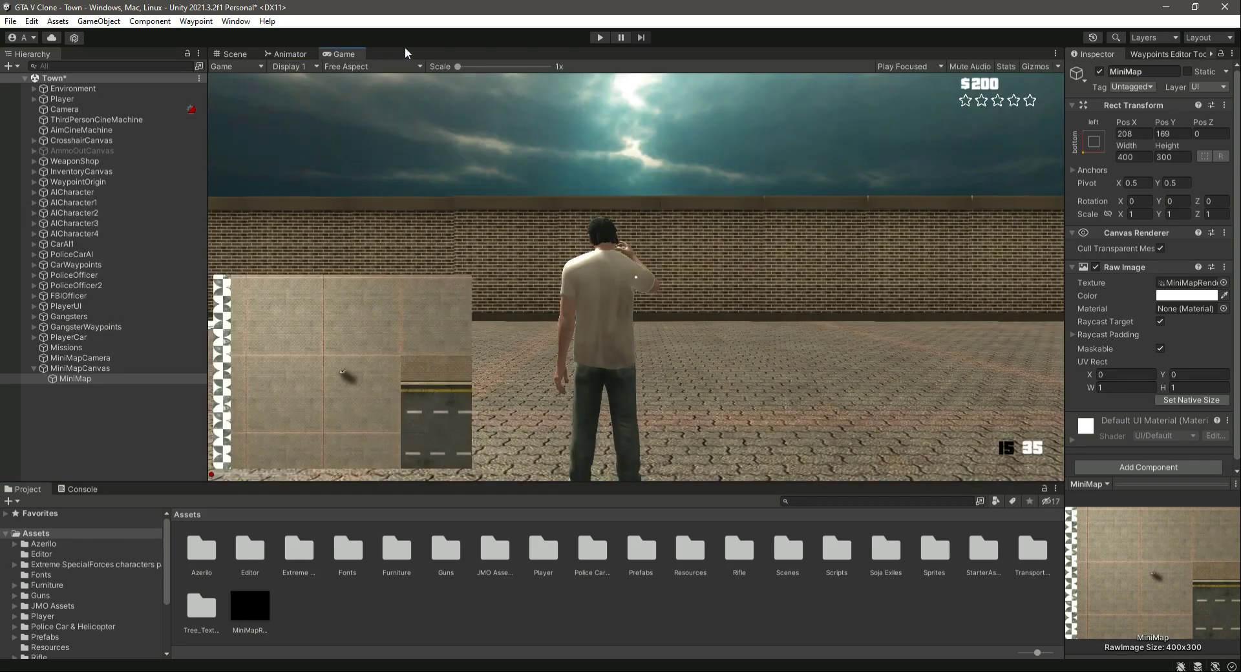
pyautogui.click(1055, 54)
pyautogui.click(1092, 101)
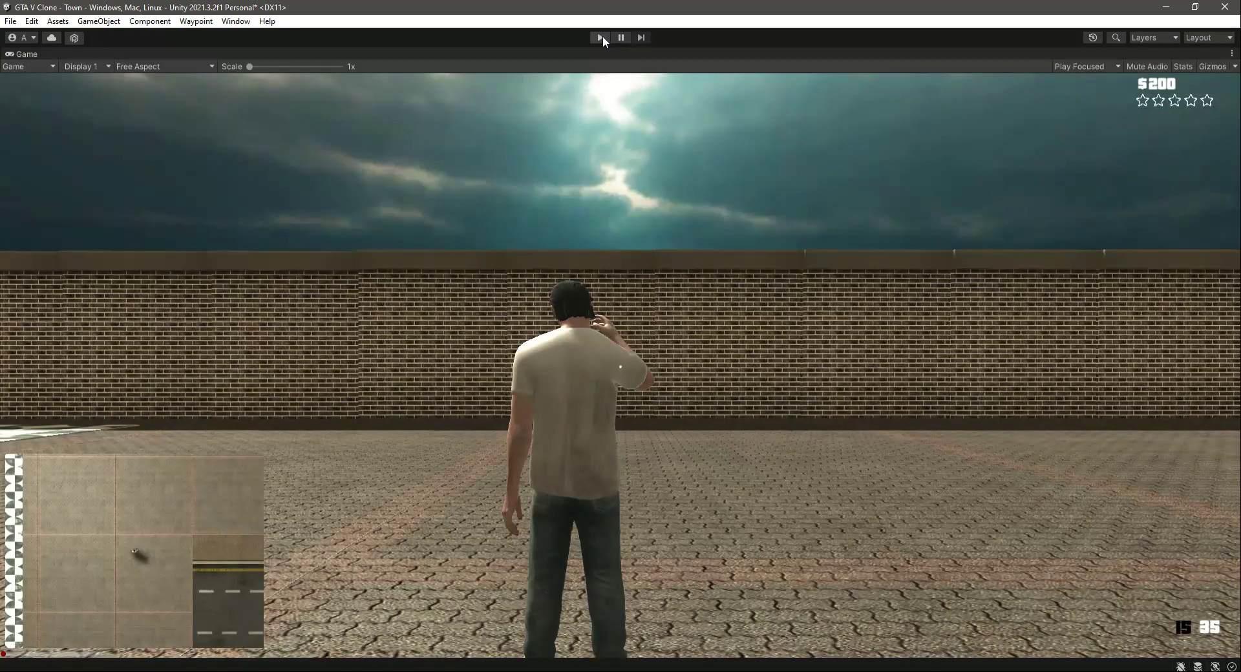